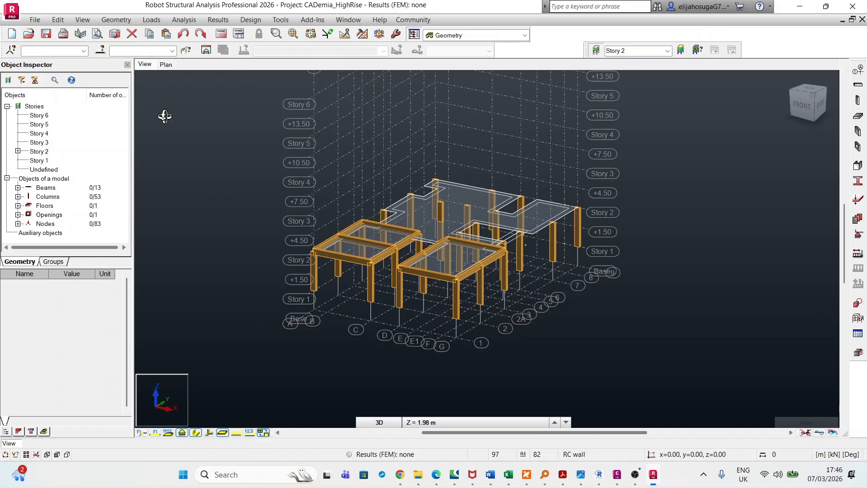
Turn off the Story 2 filter so the 3D view shows the structure of all stories
{"action": "left_click", "coordinate": [166, 65]}
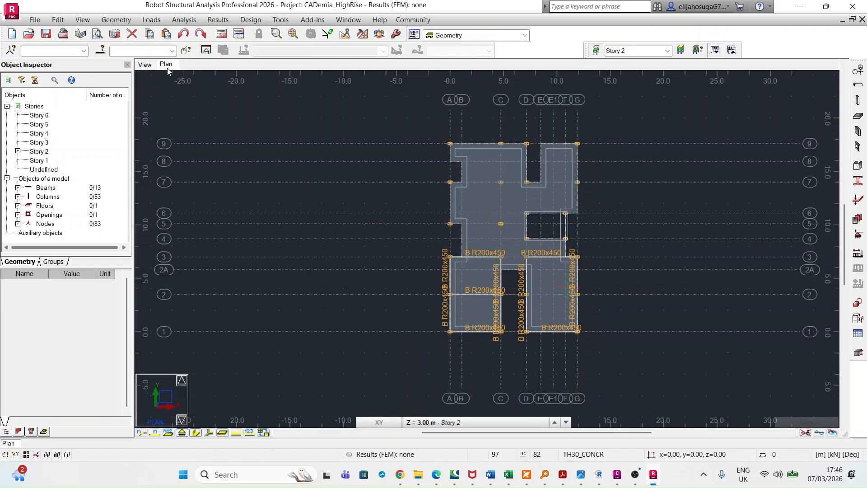
{"action": "left_click", "coordinate": [144, 64]}
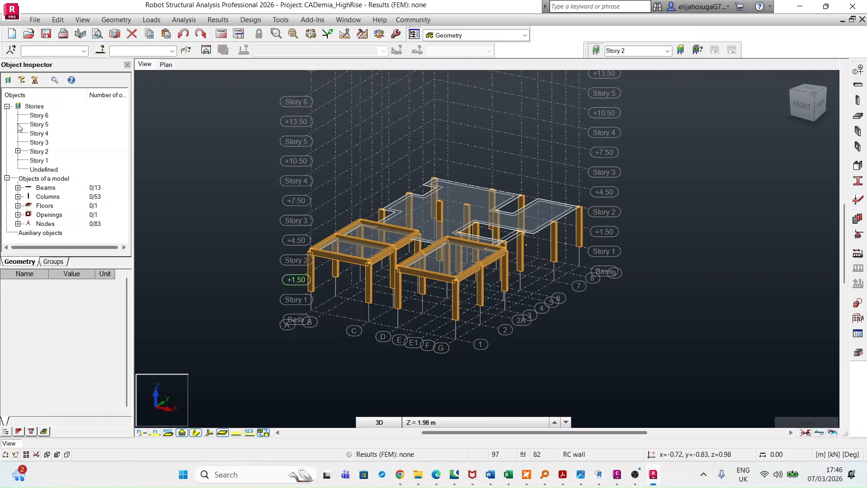
{"action": "left_click", "coordinate": [7, 83]}
{"action": "left_click", "coordinate": [9, 103]}
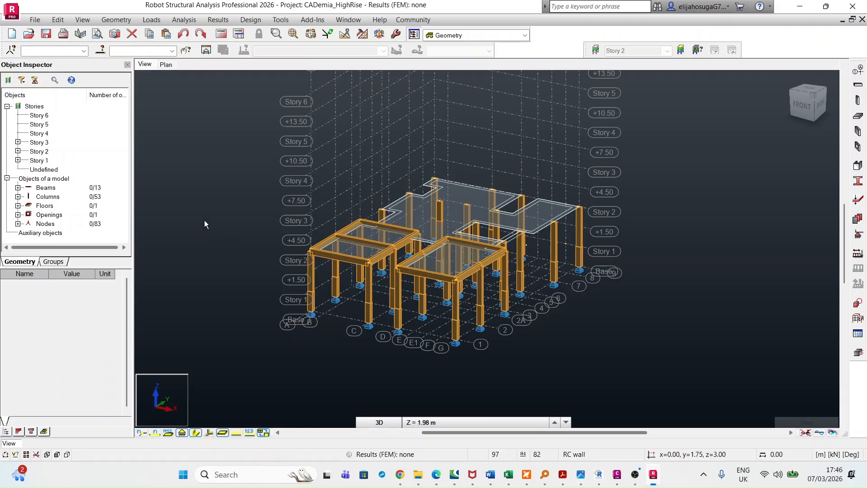
Delete the single column rising above the Story 2 slab at the intersection of axes C and 5
{"action": "left_click", "coordinate": [440, 211]}
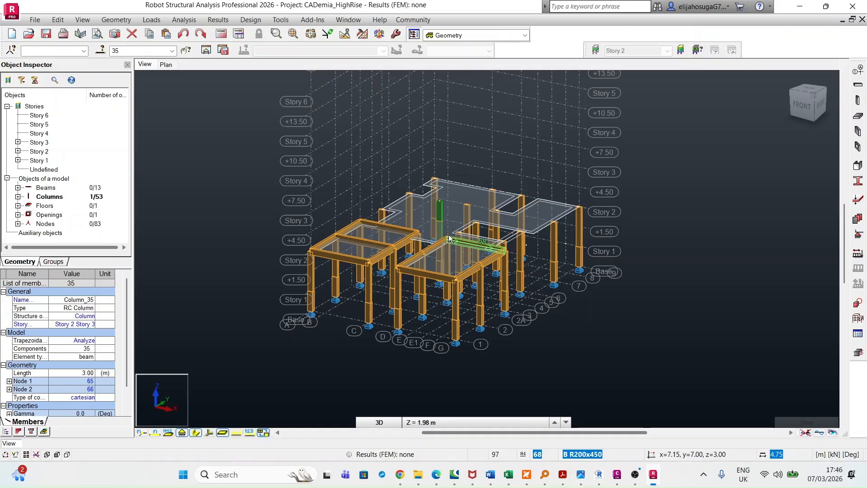
{"action": "key", "text": "Delete"}
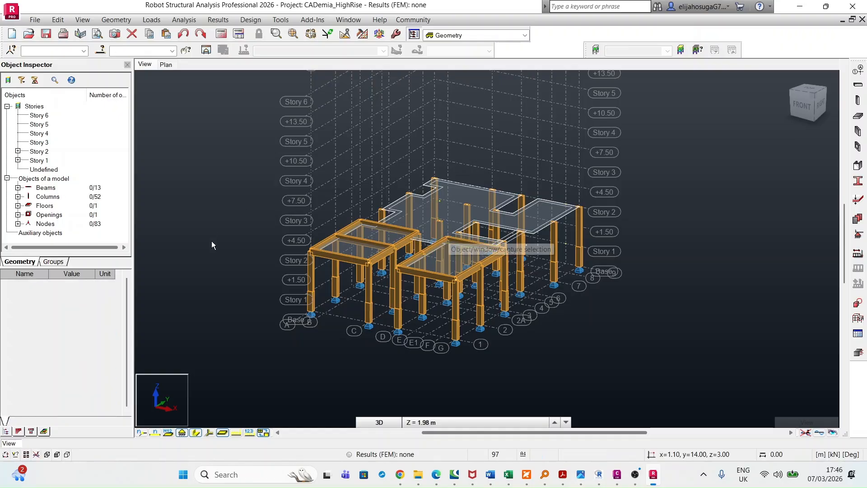
{"action": "scroll", "coordinate": [220, 264], "scroll_direction": "down", "scroll_amount": 1}
{"action": "middle_click_drag", "start_coordinate": [496, 345], "coordinate": [486, 327]}
{"action": "scroll", "coordinate": [486, 327], "scroll_direction": "up", "scroll_amount": 1}
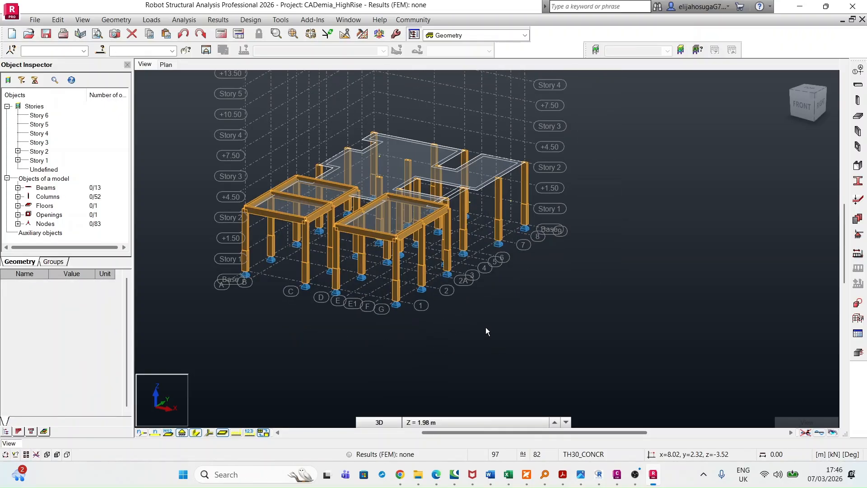
Switch to Civil 3D and examine the staircase landings and floor levels in the elevation named view
{"action": "left_click", "coordinate": [617, 474]}
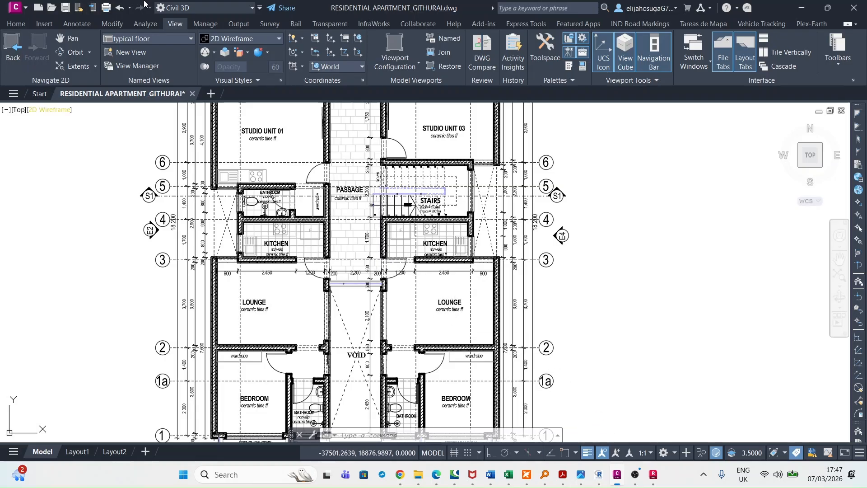
{"action": "left_click", "coordinate": [152, 40]}
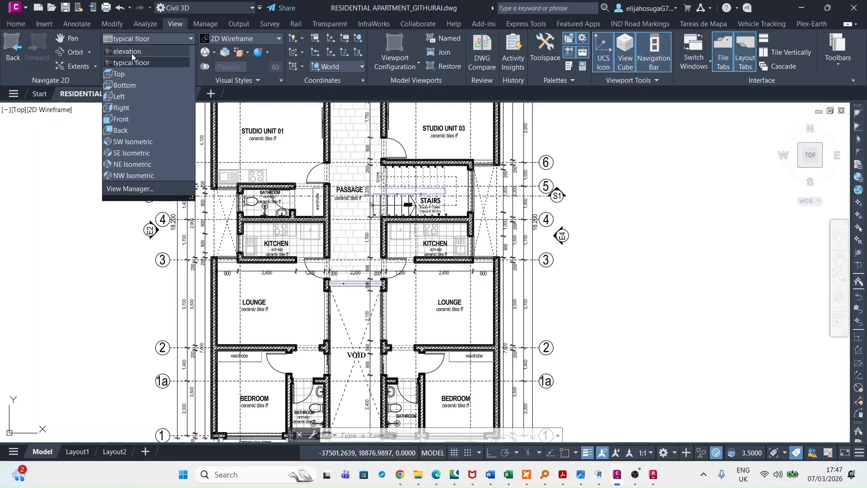
{"action": "left_click", "coordinate": [132, 52]}
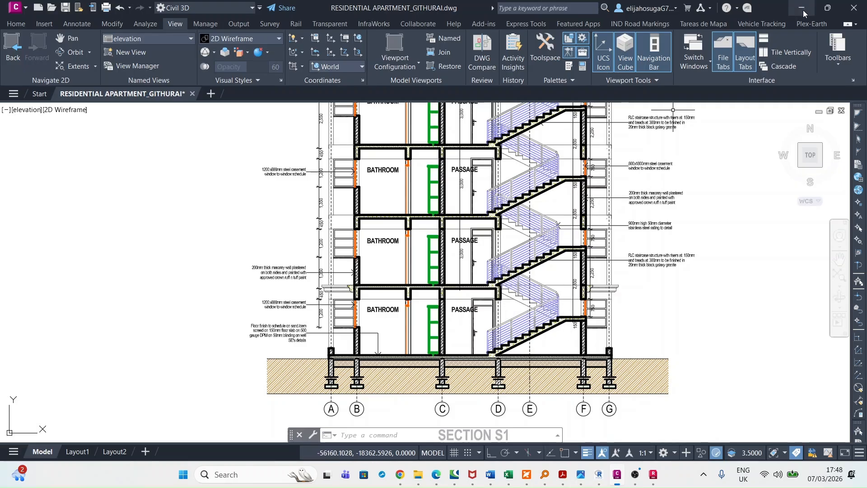
Switch to Robot Structural Analysis and inspect the frame between Story 1 and Story 2 in 3D
{"action": "left_click", "coordinate": [653, 477]}
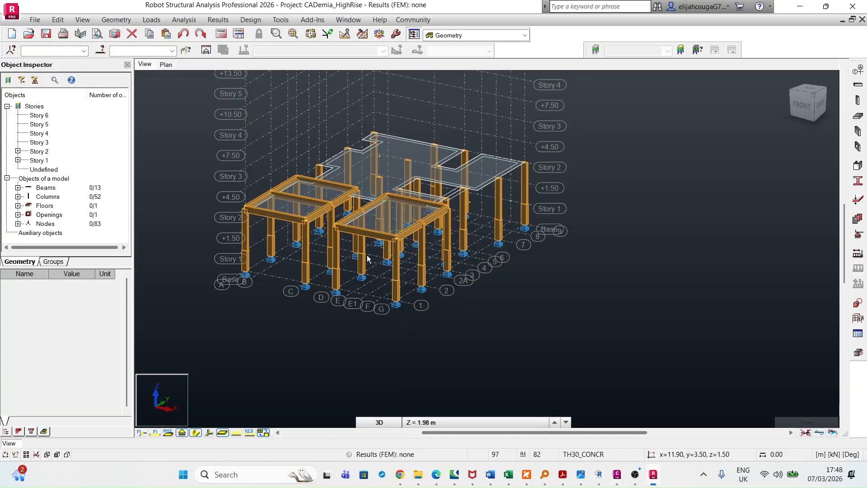
{"action": "middle_click_drag", "start_coordinate": [339, 177], "coordinate": [451, 206]}
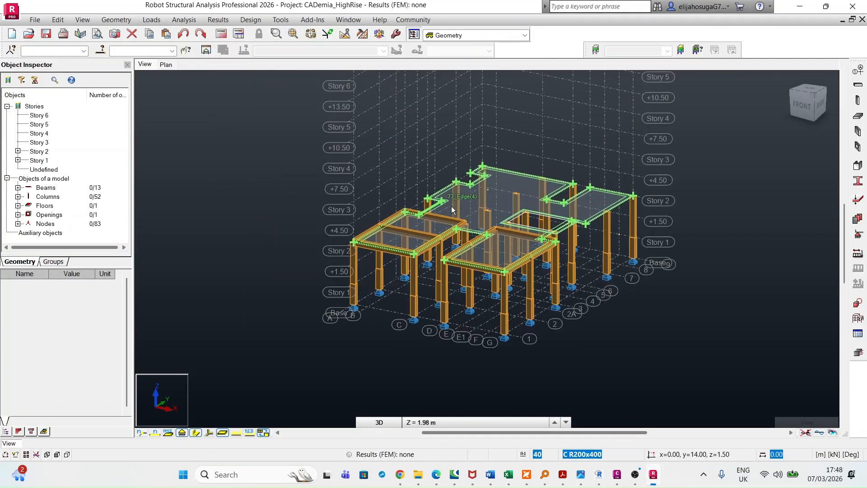
{"action": "scroll", "coordinate": [471, 245], "scroll_direction": "up", "scroll_amount": 3}
{"action": "scroll", "coordinate": [469, 242], "scroll_direction": "down", "scroll_amount": 2}
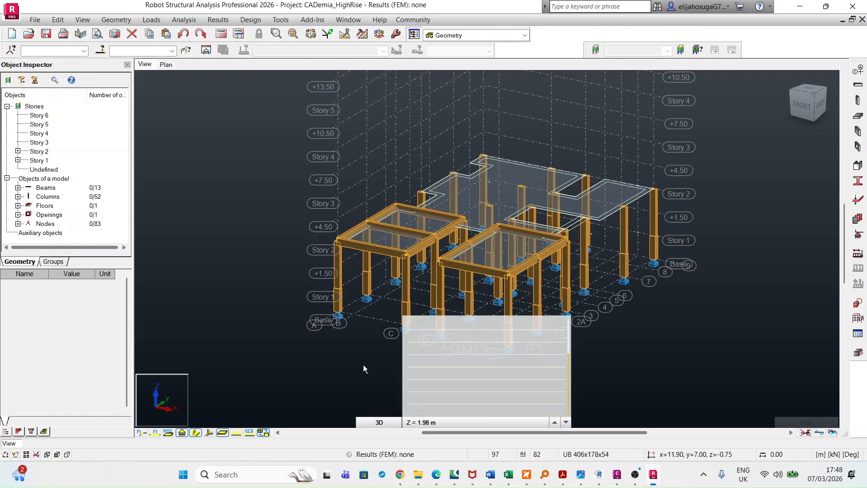
Switch to Civil 3D and examine the stairs between axes 4 and 6 in the typical floor named view
{"action": "left_click", "coordinate": [617, 475]}
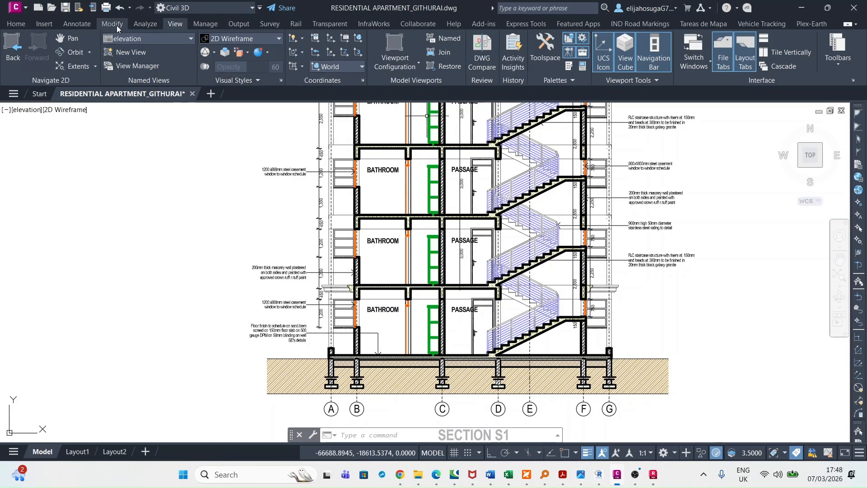
{"action": "left_click", "coordinate": [147, 39]}
{"action": "left_click", "coordinate": [136, 57]}
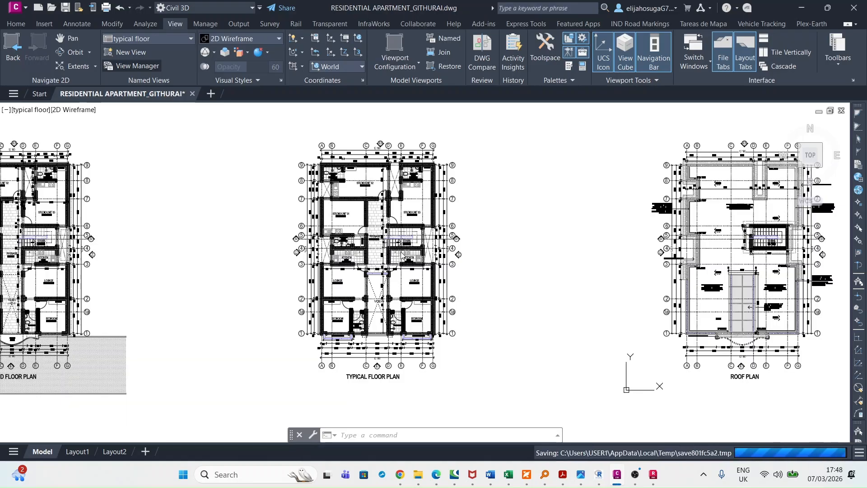
{"action": "scroll", "coordinate": [419, 243], "scroll_direction": "up", "scroll_amount": 10}
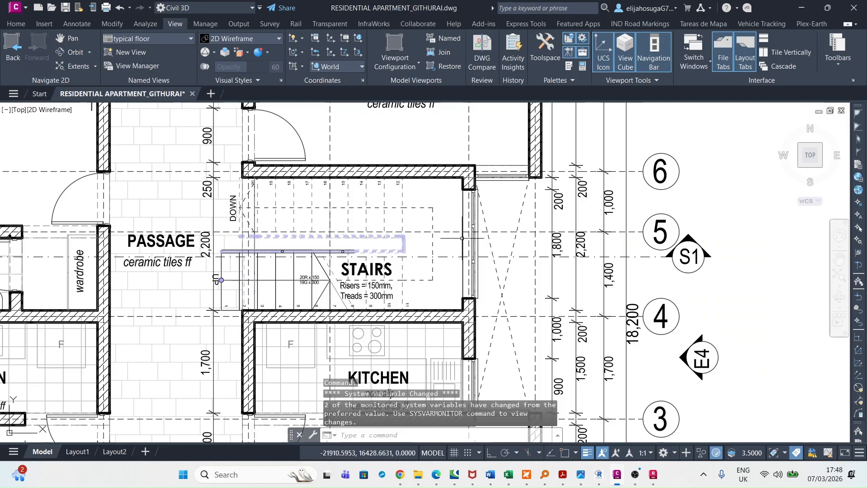
{"action": "scroll", "coordinate": [470, 210], "scroll_direction": "down", "scroll_amount": 4}
{"action": "middle_click_drag", "start_coordinate": [461, 156], "coordinate": [494, 304]}
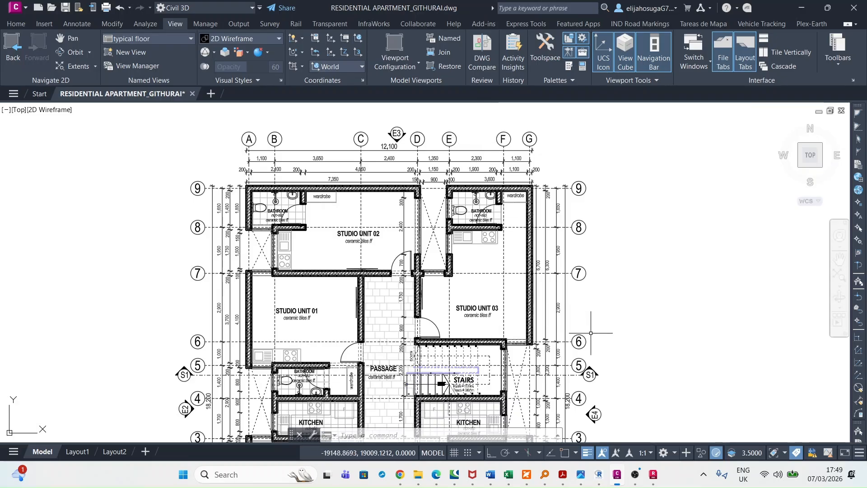
Switch to Robot Structural Analysis and display the Story 2 plan around the stair opening between axes D and F
{"action": "left_click", "coordinate": [653, 474]}
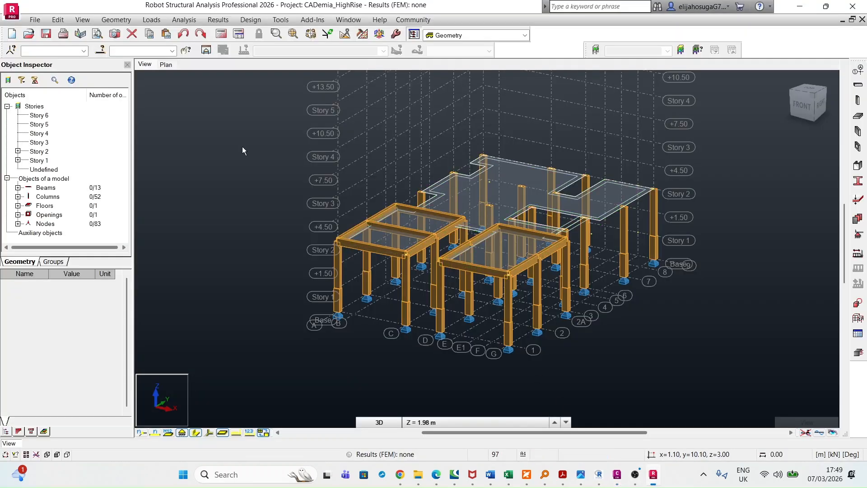
{"action": "left_click", "coordinate": [166, 66]}
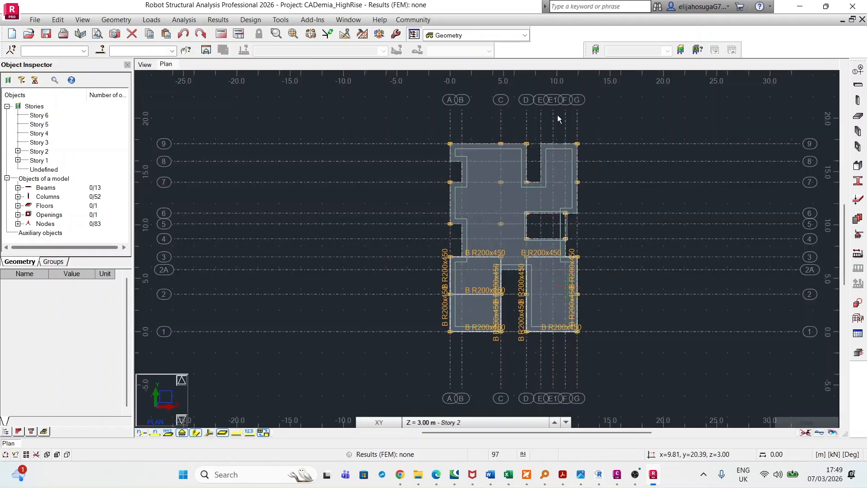
{"action": "scroll", "coordinate": [557, 111], "scroll_direction": "up", "scroll_amount": 3}
{"action": "scroll", "coordinate": [562, 124], "scroll_direction": "up", "scroll_amount": 1}
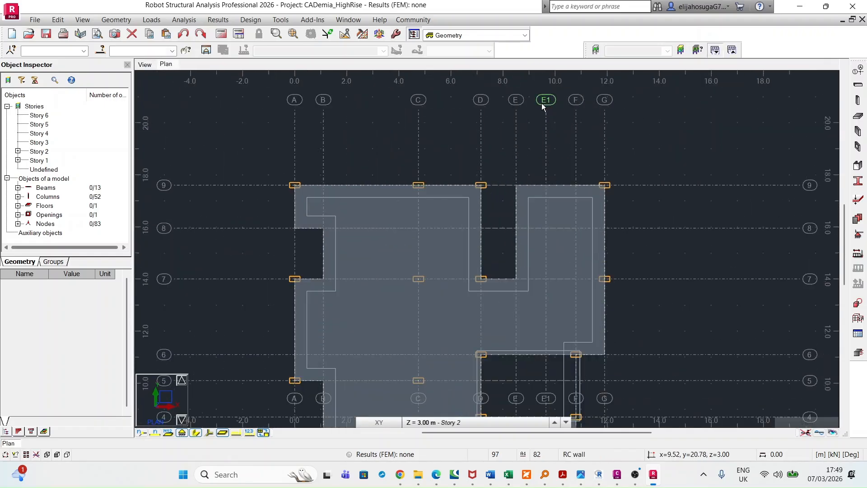
{"action": "middle_click_drag", "start_coordinate": [551, 245], "coordinate": [519, 312]}
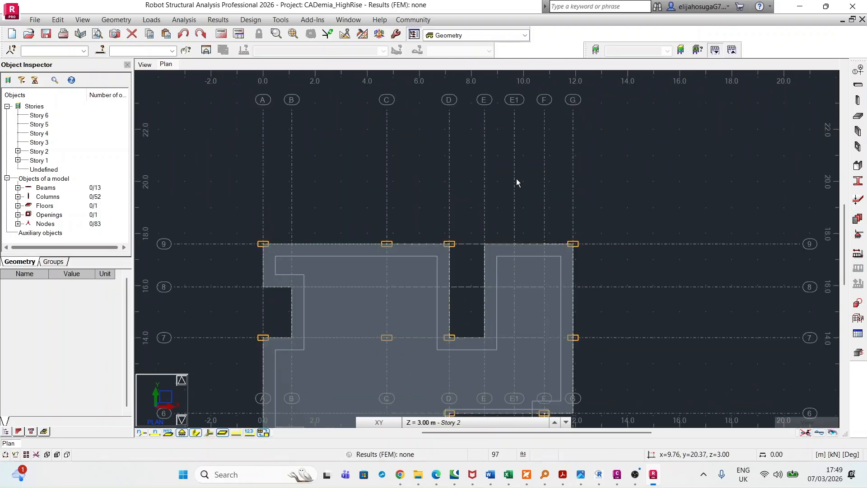
{"action": "scroll", "coordinate": [517, 182], "scroll_direction": "down", "scroll_amount": 1}
{"action": "middle_click_drag", "start_coordinate": [517, 182], "coordinate": [509, 140]}
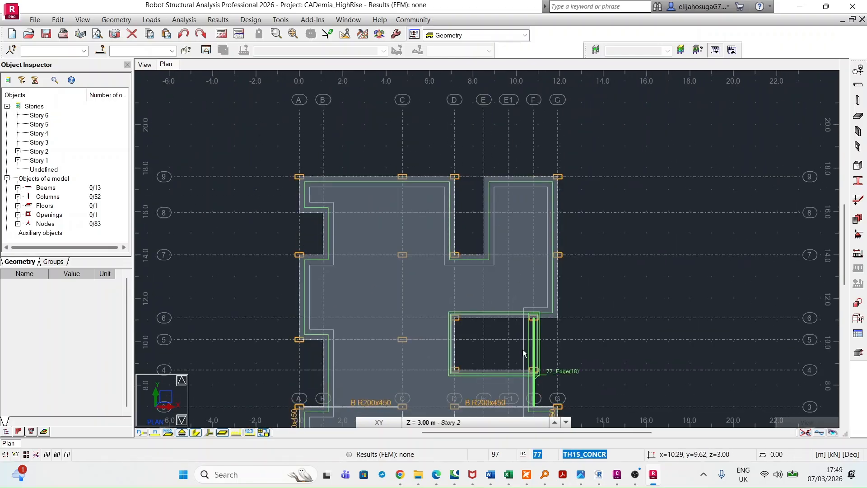
Set the plan's working level to Structure axis +1.50 at Z = 1.50 m
{"action": "left_click", "coordinate": [467, 422]}
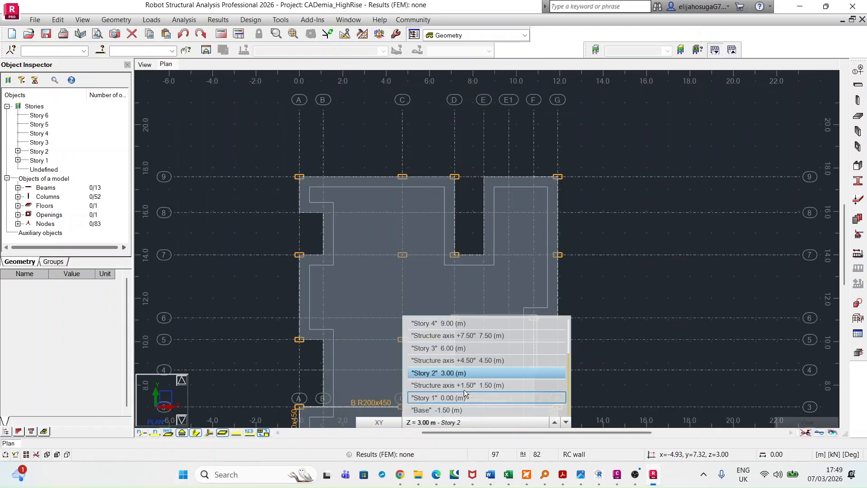
{"action": "middle_click_drag", "start_coordinate": [460, 359], "coordinate": [460, 301]}
{"action": "scroll", "coordinate": [462, 301], "scroll_direction": "up", "scroll_amount": 1}
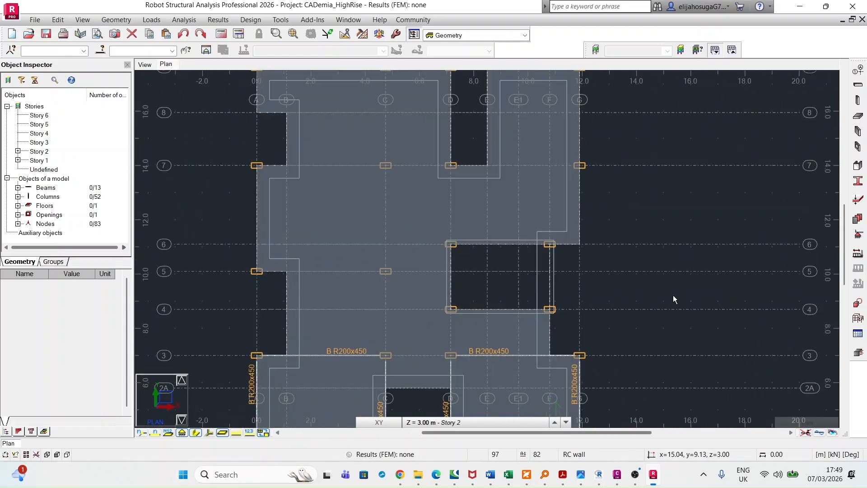
{"action": "left_click", "coordinate": [567, 423]}
{"action": "mouse_move", "coordinate": [435, 425]}
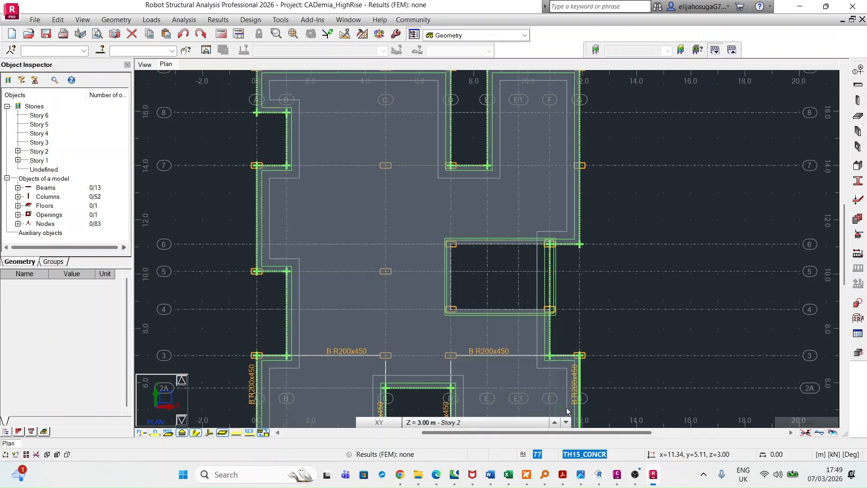
{"action": "left_click", "coordinate": [566, 423]}
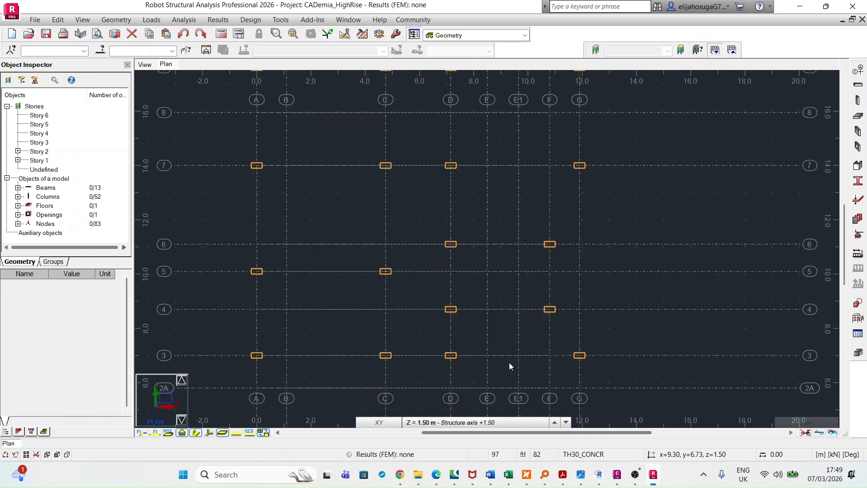
{"action": "mouse_move", "coordinate": [472, 424]}
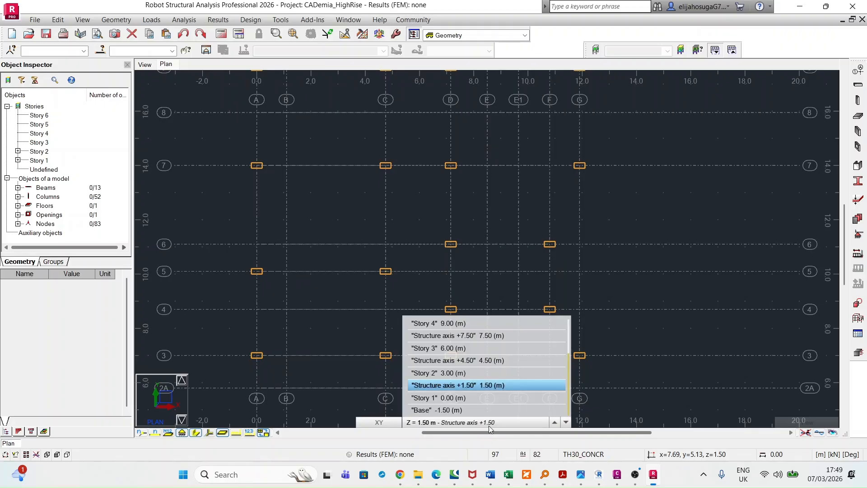
{"action": "middle_click_drag", "start_coordinate": [532, 243], "coordinate": [544, 276]}
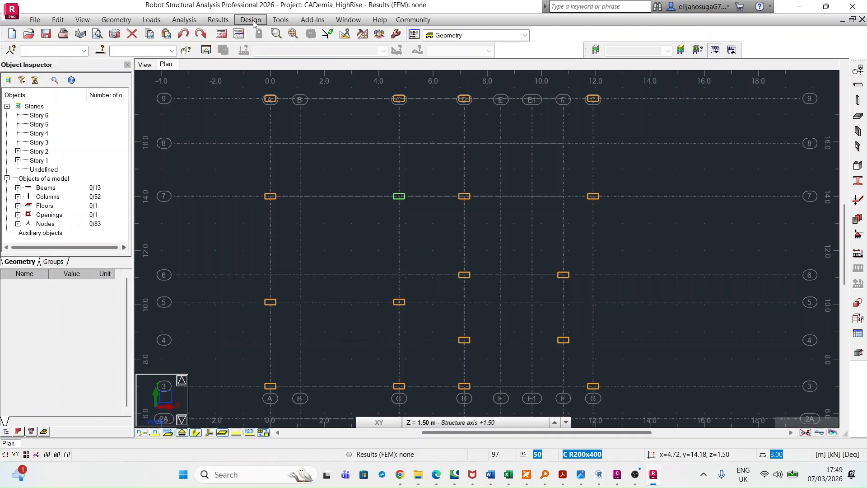
Set up a new floor slab with thickness TH15_CONCR and the Rectangle definition method
{"action": "left_click", "coordinate": [125, 21]}
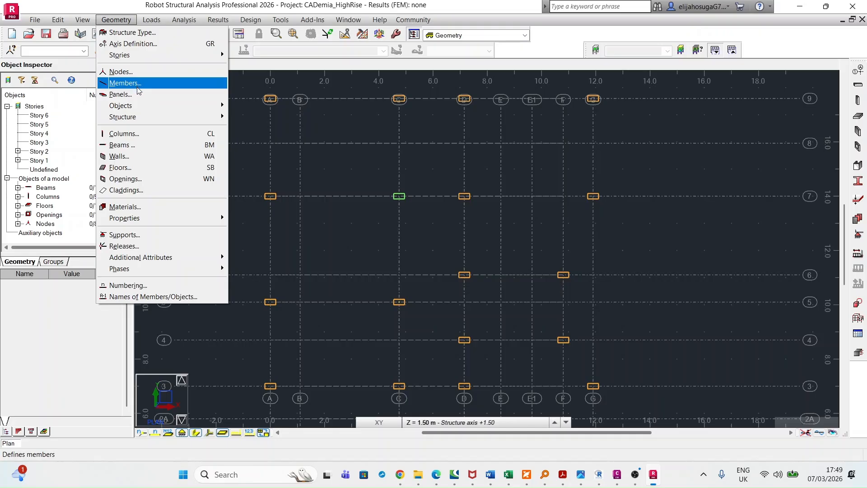
{"action": "left_click", "coordinate": [182, 166]}
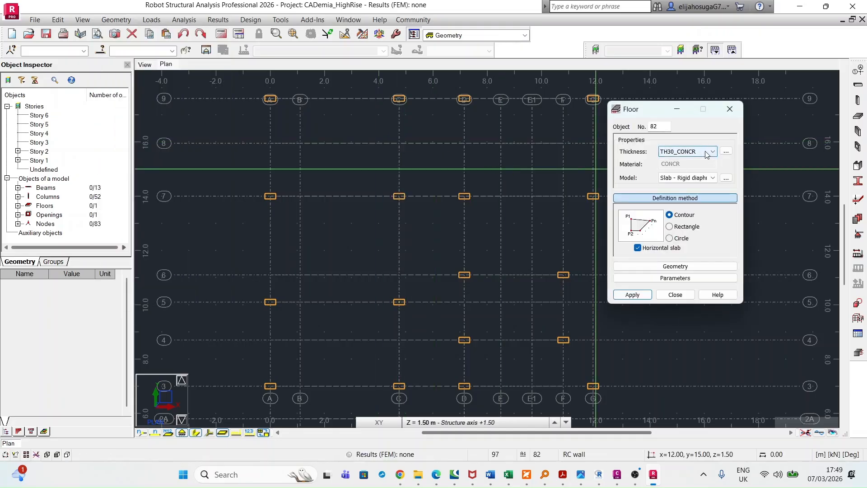
{"action": "left_click", "coordinate": [707, 155]}
{"action": "left_click", "coordinate": [688, 168]}
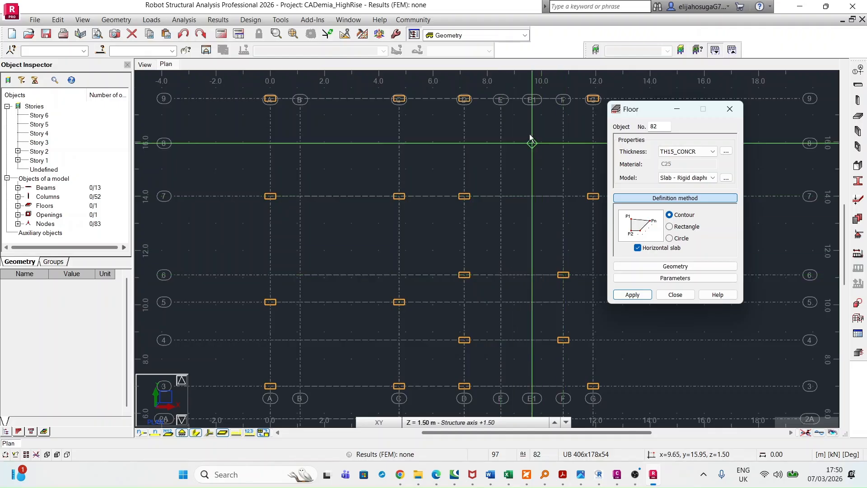
{"action": "middle_click_drag", "start_coordinate": [530, 241], "coordinate": [474, 209]}
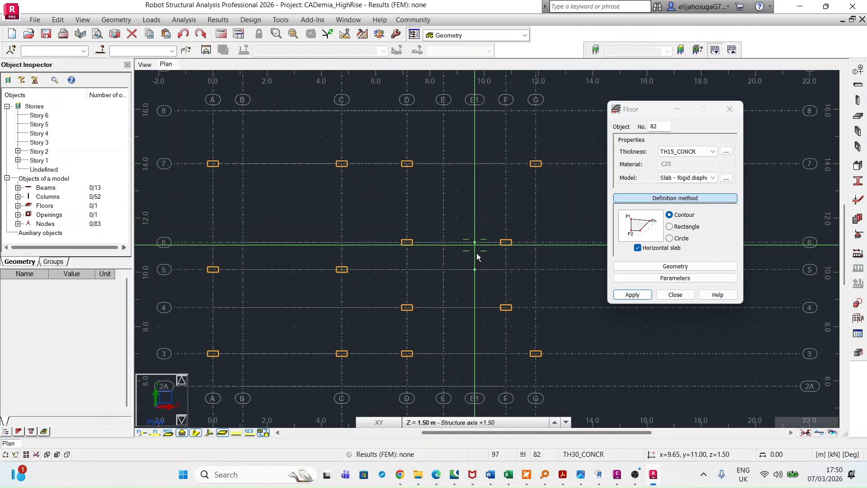
{"action": "left_click", "coordinate": [670, 227]}
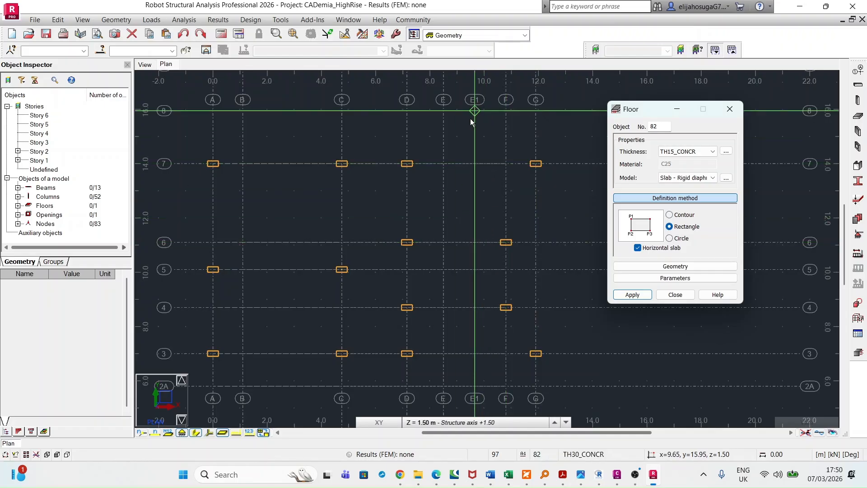
Draw the rectangular landing slab between axes E1 and F, from axis 6 to axis 4
{"action": "left_click", "coordinate": [475, 243]}
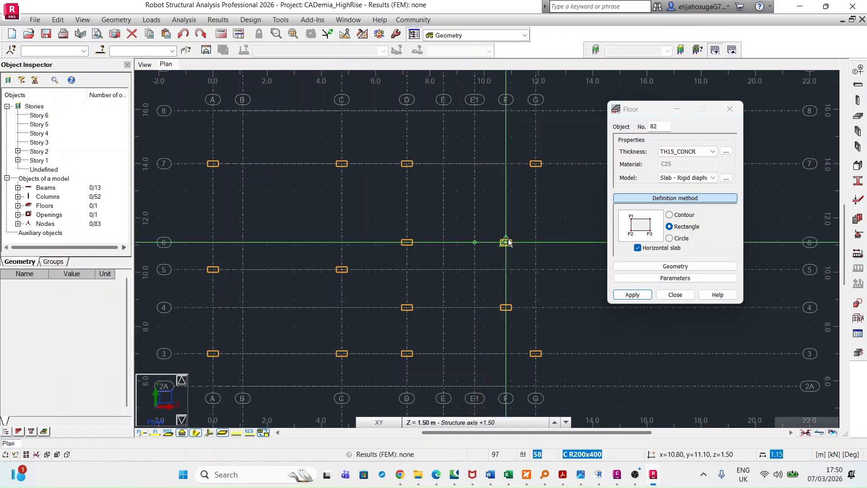
{"action": "left_click", "coordinate": [506, 243]}
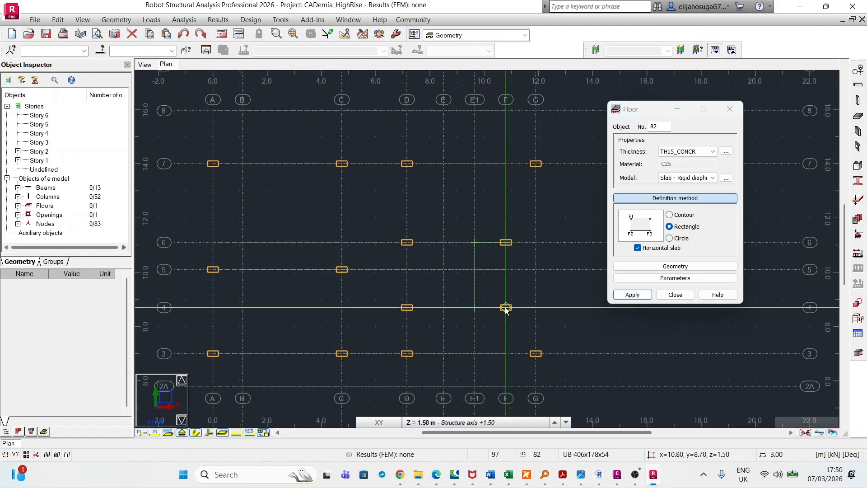
{"action": "left_click", "coordinate": [497, 295]}
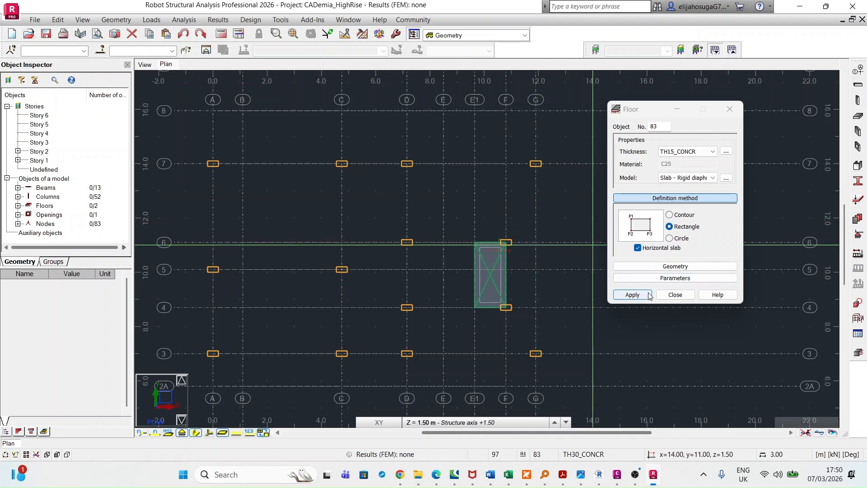
Finish the landing slab definition and show the structure in 3D with section shapes hidden, focused on the landing beside the stair opening
{"action": "left_click", "coordinate": [675, 294]}
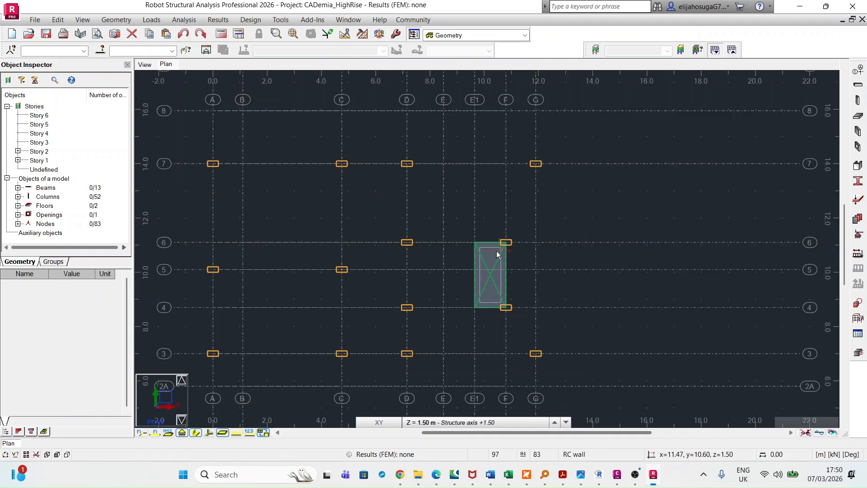
{"action": "left_click", "coordinate": [144, 64]}
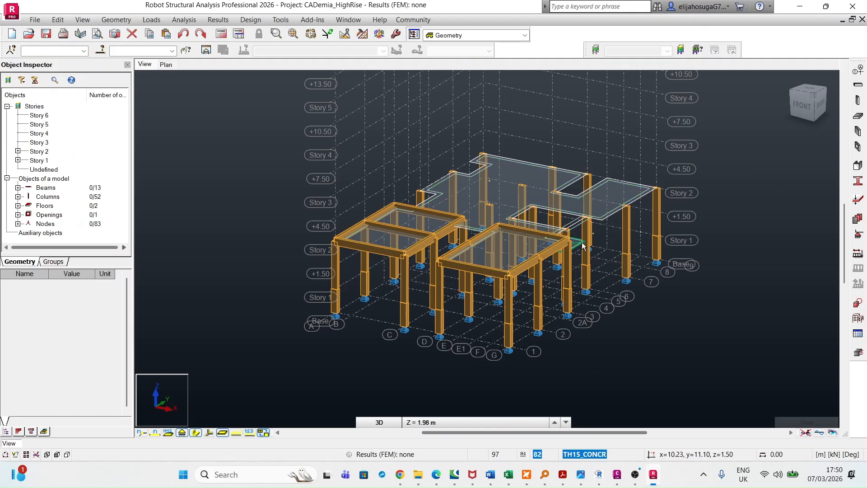
{"action": "scroll", "coordinate": [571, 254], "scroll_direction": "up", "scroll_amount": 3}
{"action": "scroll", "coordinate": [497, 282], "scroll_direction": "down", "scroll_amount": 3}
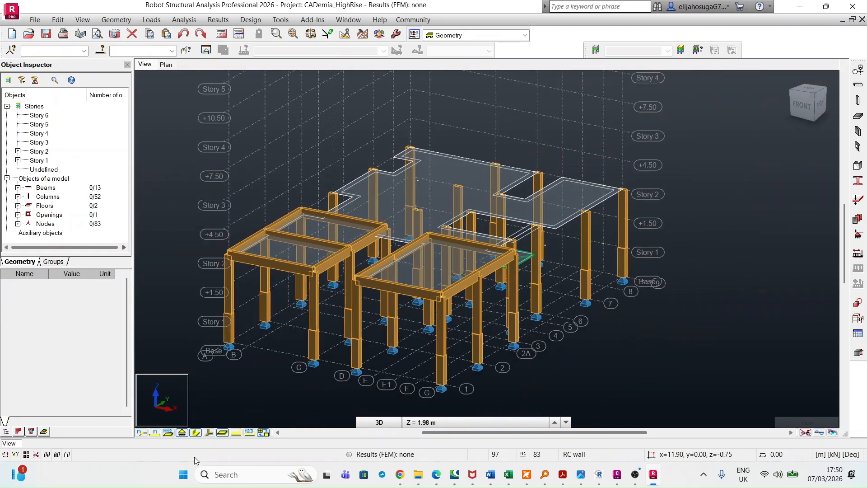
{"action": "left_click", "coordinate": [196, 433]}
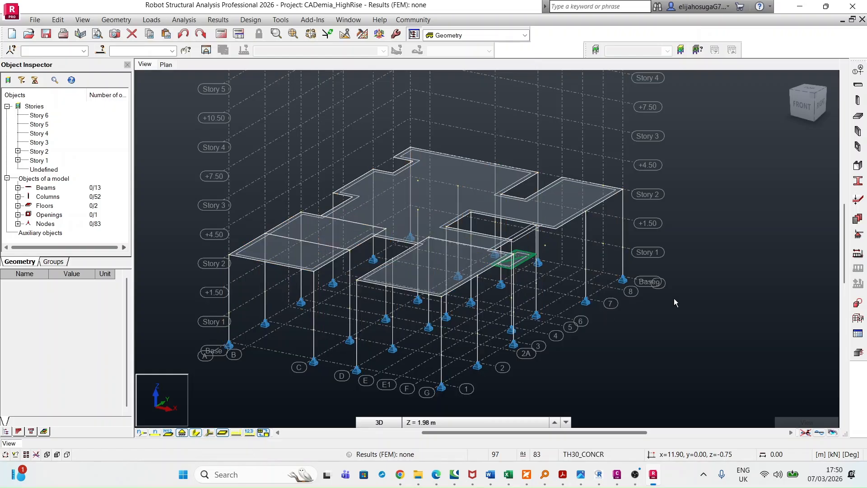
{"action": "scroll", "coordinate": [531, 281], "scroll_direction": "up", "scroll_amount": 5}
{"action": "scroll", "coordinate": [541, 301], "scroll_direction": "down", "scroll_amount": 4}
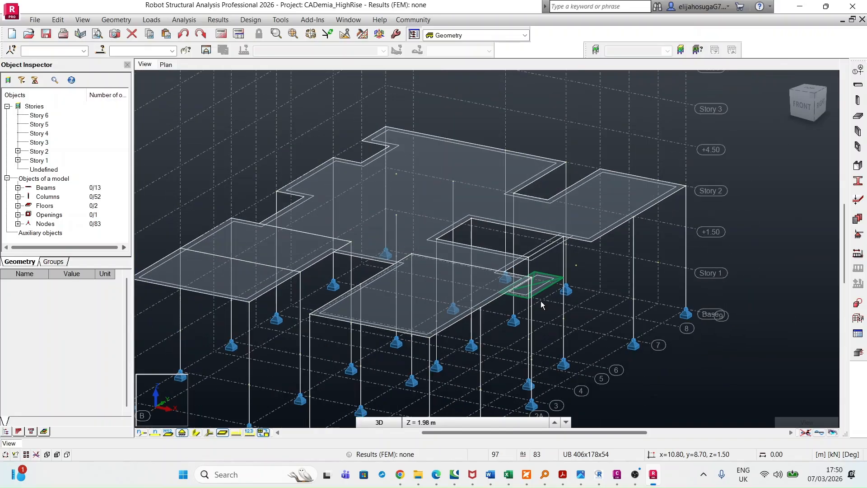
{"action": "scroll", "coordinate": [518, 308], "scroll_direction": "up", "scroll_amount": 4}
{"action": "scroll", "coordinate": [518, 306], "scroll_direction": "down", "scroll_amount": 5}
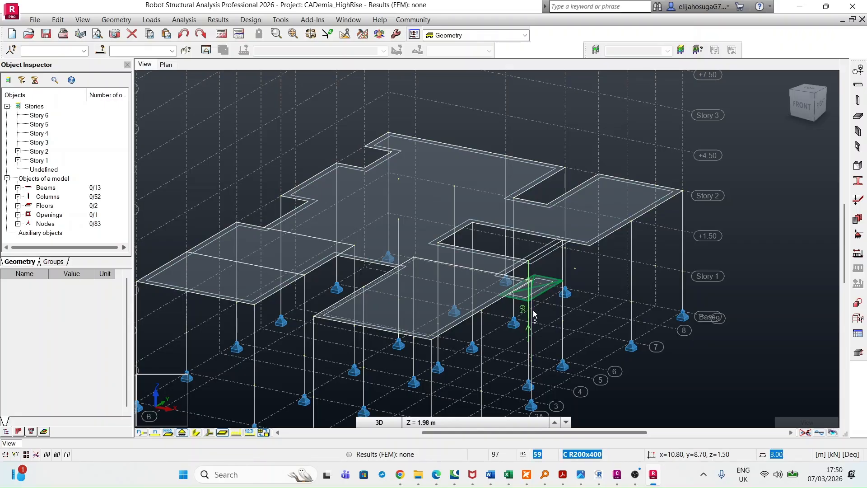
{"action": "middle_click_drag", "start_coordinate": [534, 314], "coordinate": [516, 313], "text": "shift"}
{"action": "middle_click_drag", "start_coordinate": [492, 265], "coordinate": [494, 314]}
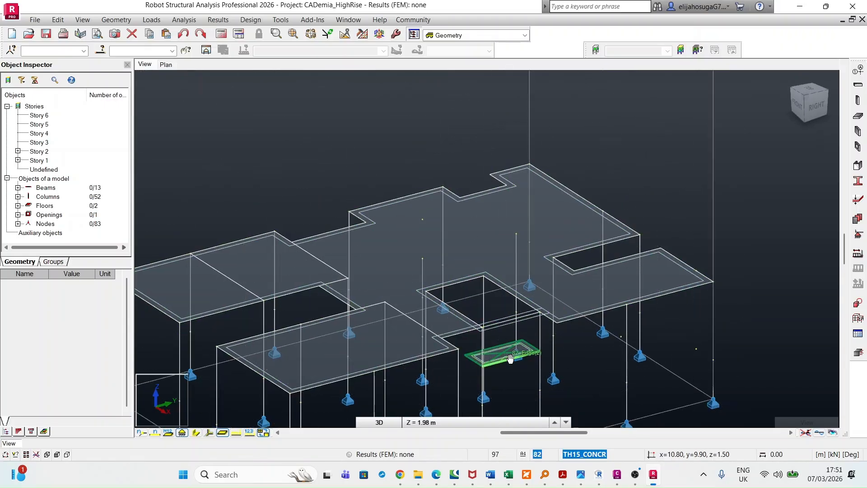
{"action": "middle_click_drag", "start_coordinate": [511, 358], "coordinate": [508, 313]}
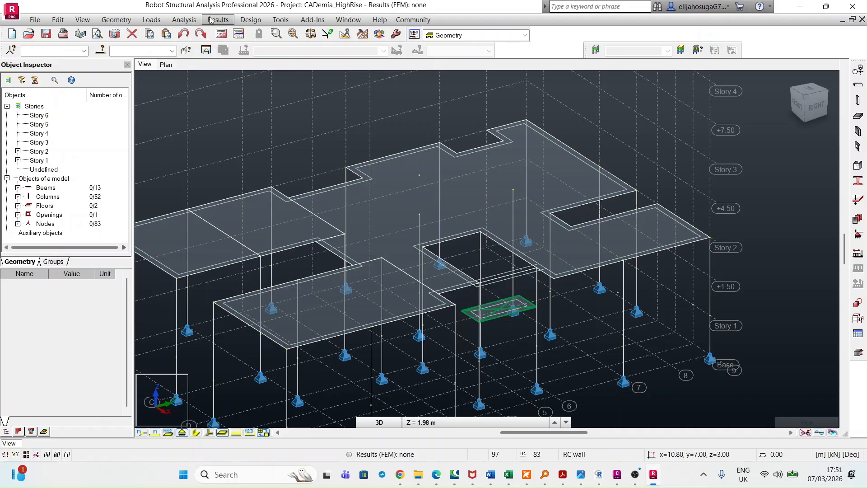
{"action": "left_click", "coordinate": [116, 19]}
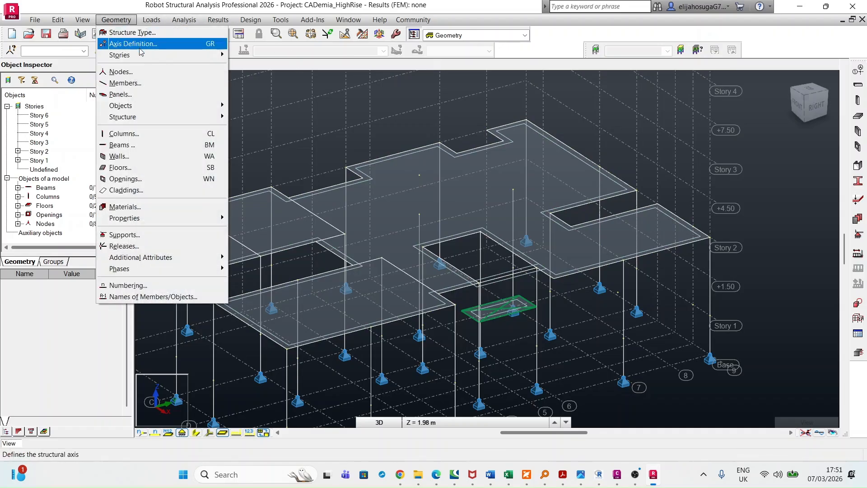
{"action": "left_click", "coordinate": [138, 168]}
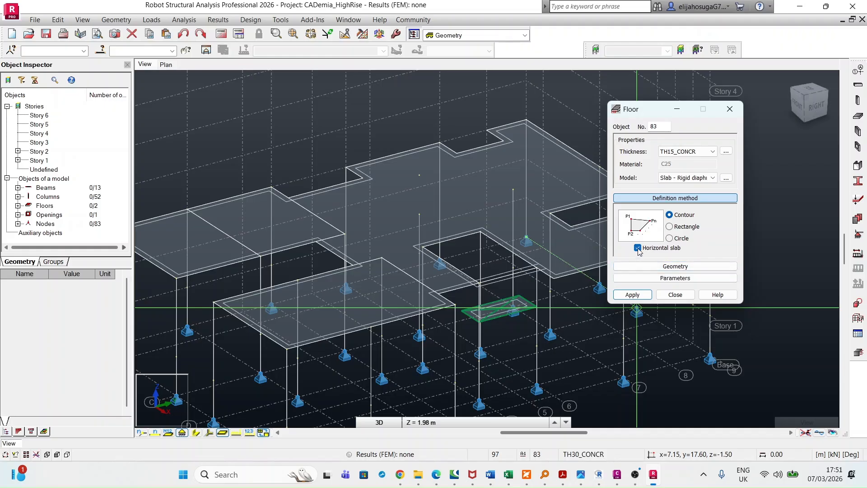
{"action": "left_click", "coordinate": [481, 232]}
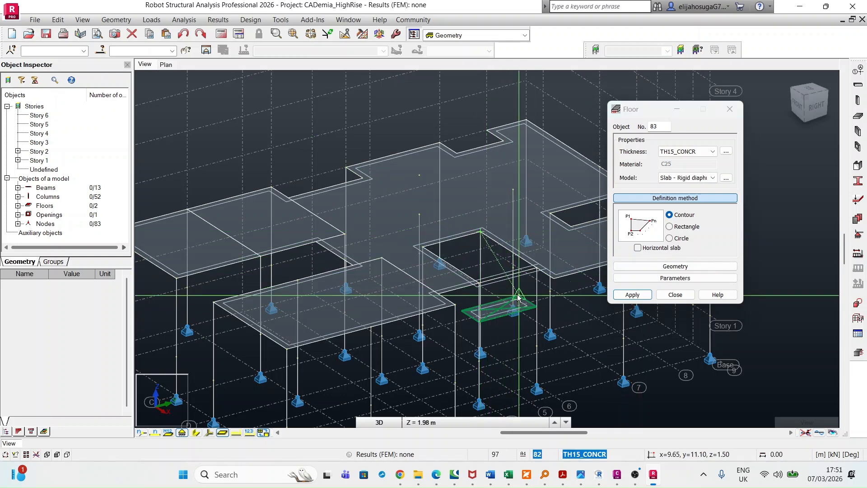
{"action": "scroll", "coordinate": [518, 296], "scroll_direction": "up", "scroll_amount": 1}
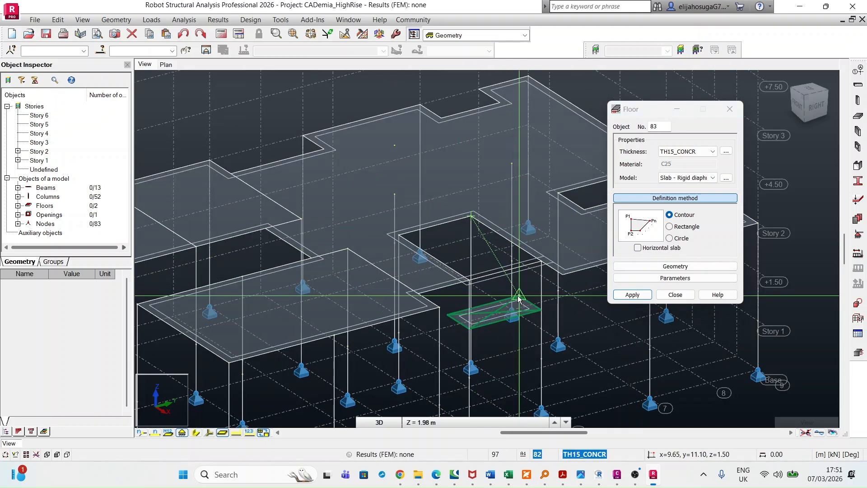
{"action": "left_click", "coordinate": [519, 297]}
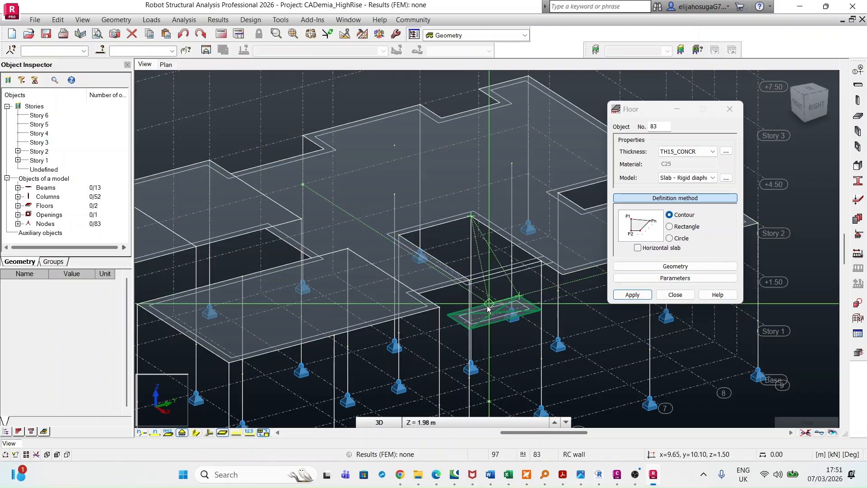
{"action": "scroll", "coordinate": [488, 309], "scroll_direction": "up", "scroll_amount": 2}
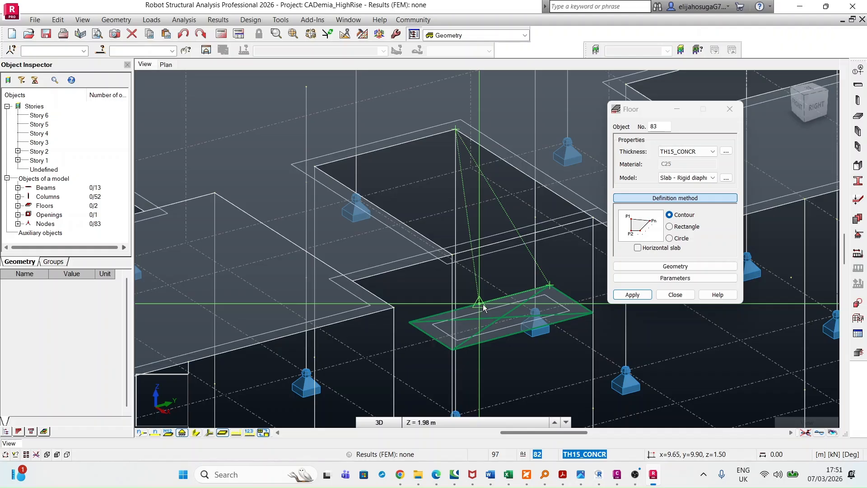
{"action": "scroll", "coordinate": [492, 301], "scroll_direction": "up", "scroll_amount": 3}
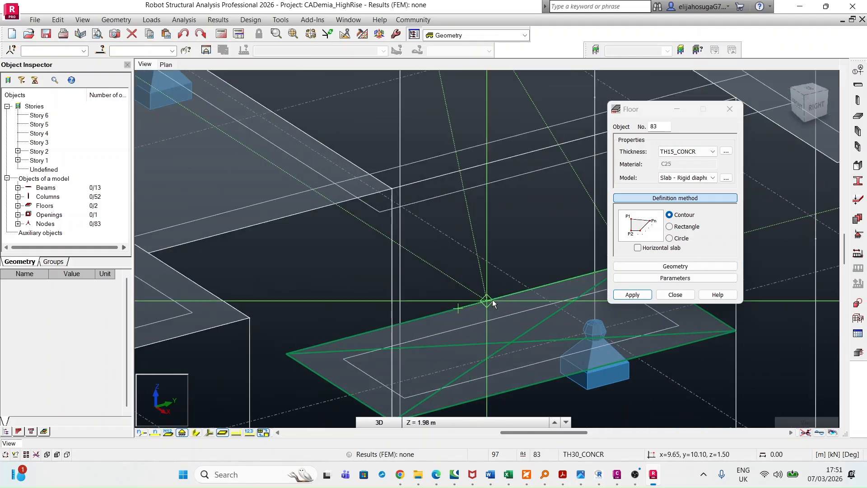
{"action": "scroll", "coordinate": [492, 299], "scroll_direction": "up", "scroll_amount": 1}
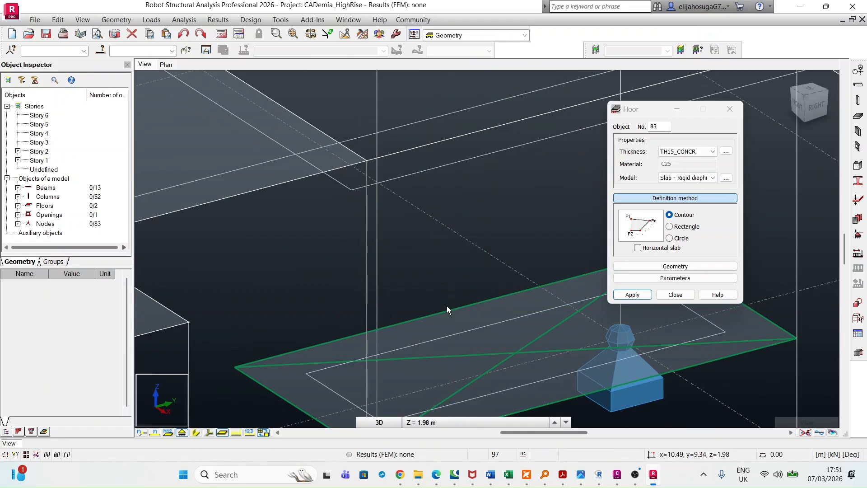
{"action": "scroll", "coordinate": [486, 262], "scroll_direction": "down", "scroll_amount": 4}
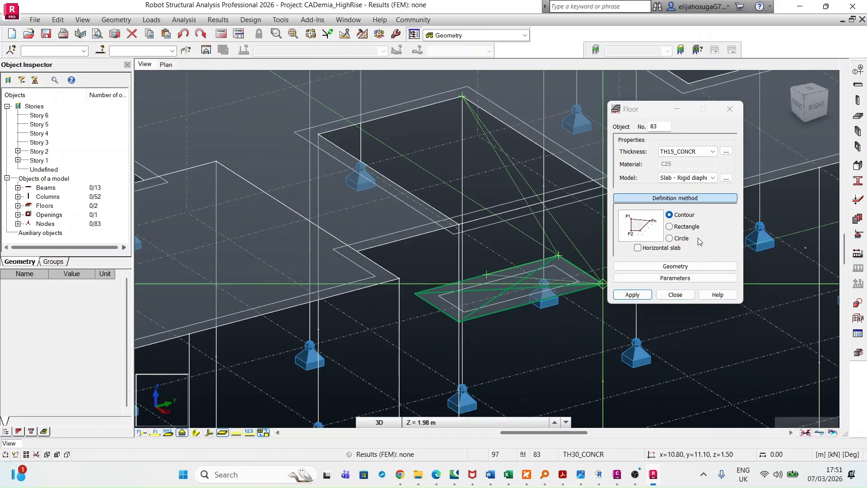
{"action": "left_click", "coordinate": [730, 109]}
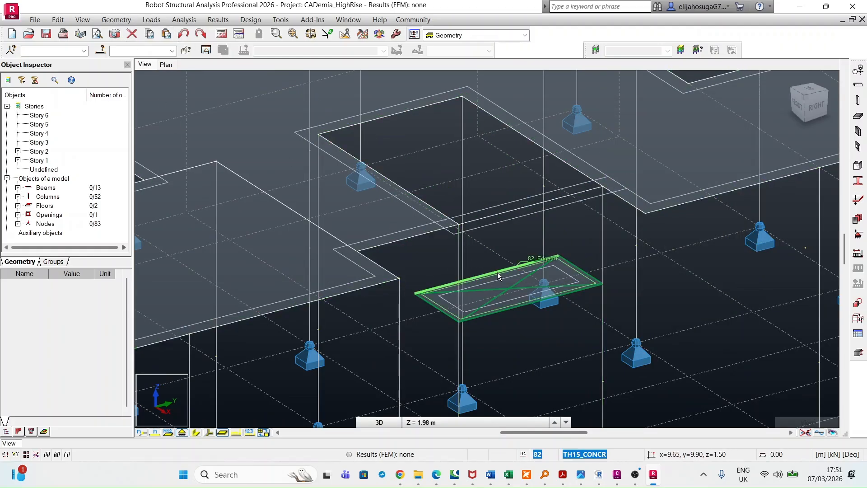
Draw a 1.00 m wide inclined TH15_CONCR rectangular floor, Horizontal slab off, from the landing edge at E1/6 to the Story 2 opening corner at D/6
{"action": "left_click", "coordinate": [116, 20]}
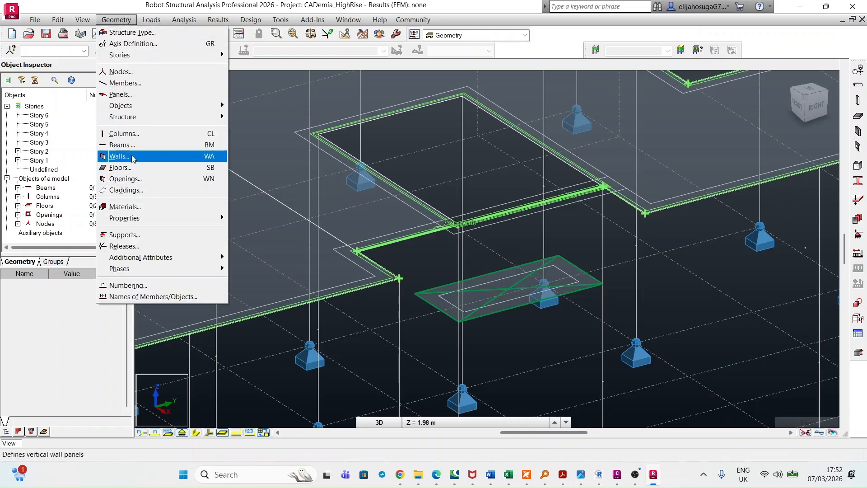
{"action": "left_click", "coordinate": [131, 167]}
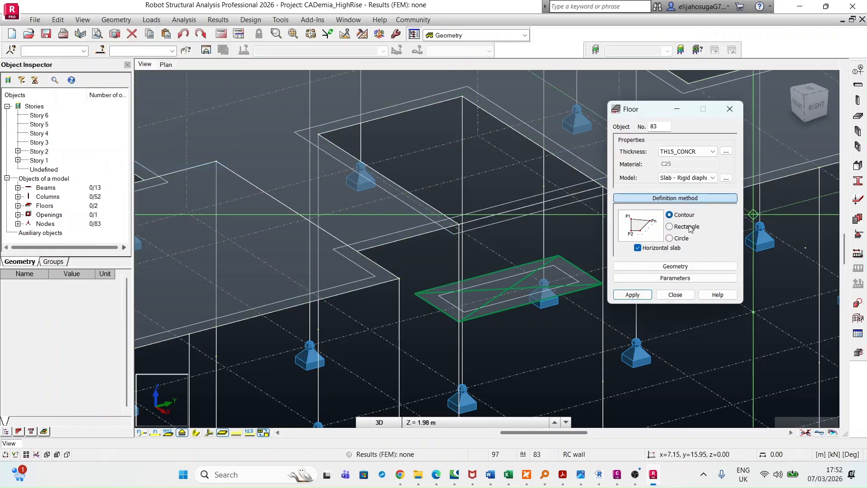
{"action": "left_click", "coordinate": [673, 229]}
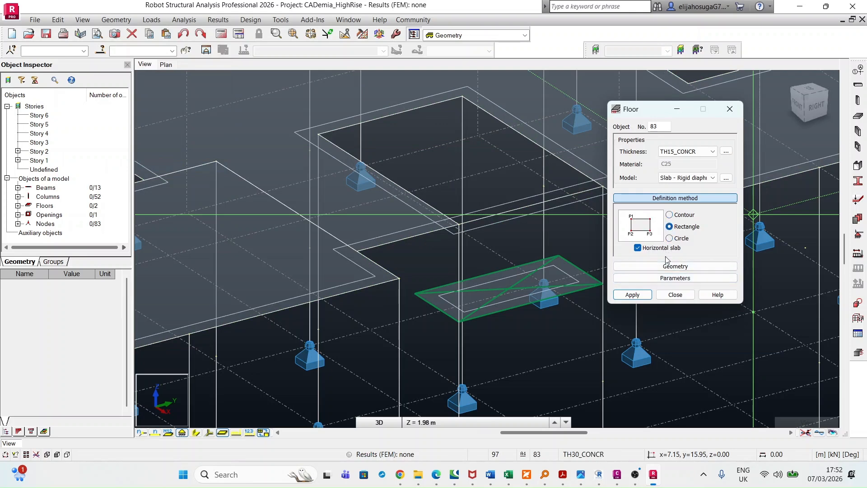
{"action": "left_click", "coordinate": [637, 248]}
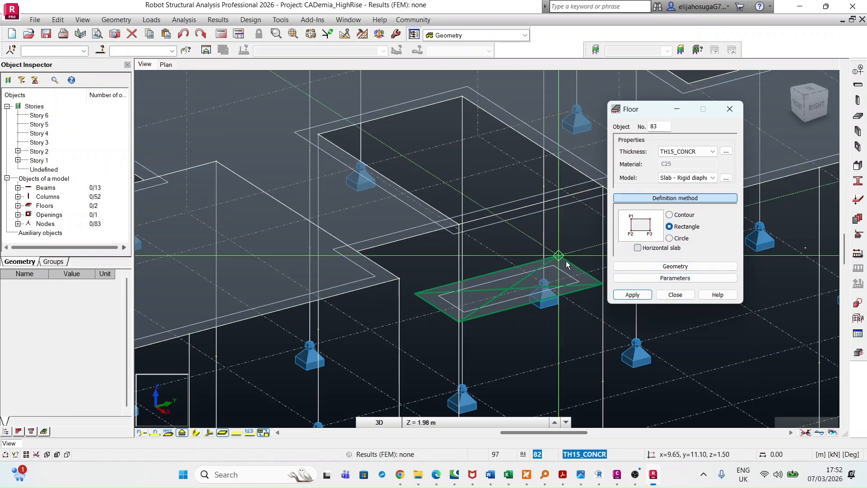
{"action": "scroll", "coordinate": [497, 271], "scroll_direction": "up", "scroll_amount": 2}
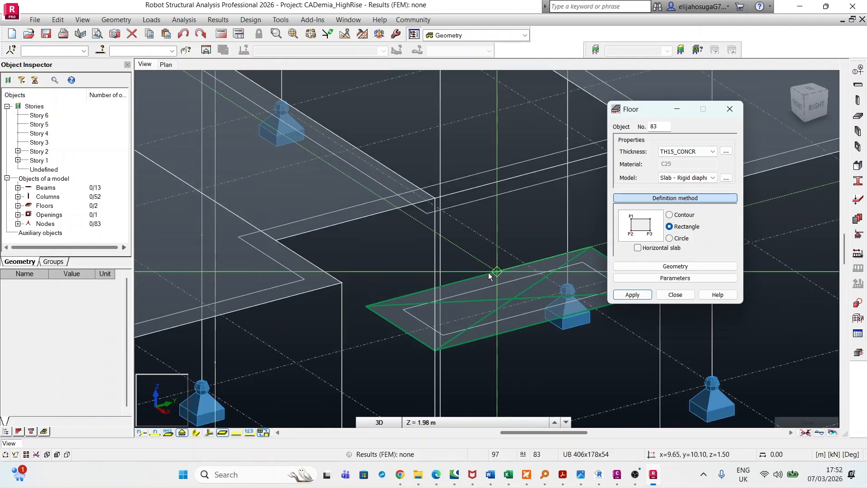
{"action": "scroll", "coordinate": [489, 275], "scroll_direction": "down", "scroll_amount": 1}
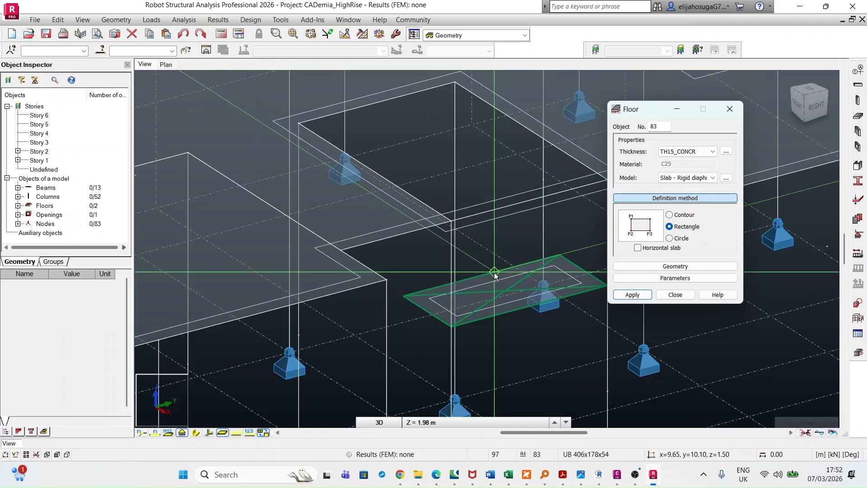
{"action": "left_click", "coordinate": [494, 272]}
{"action": "left_click", "coordinate": [560, 255]}
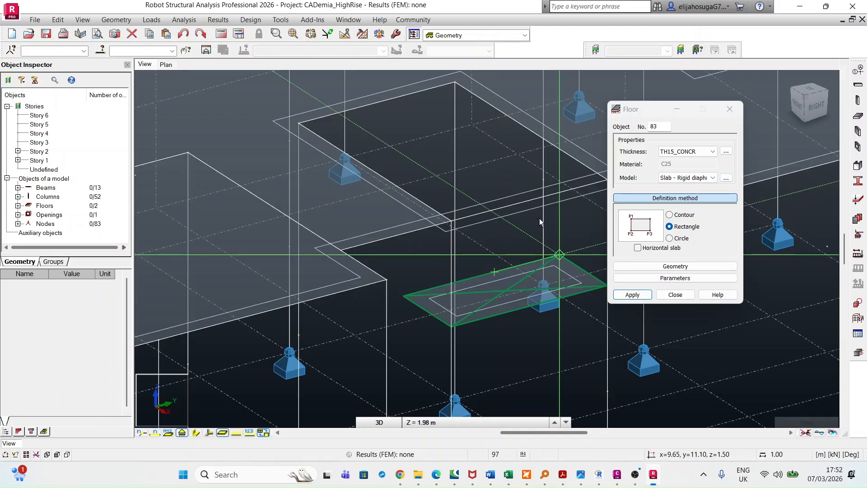
{"action": "left_click", "coordinate": [454, 85]}
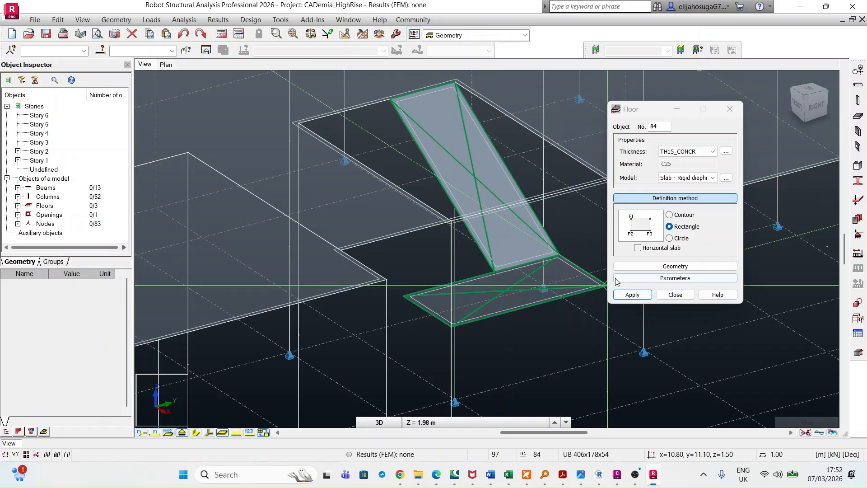
{"action": "left_click", "coordinate": [631, 295]}
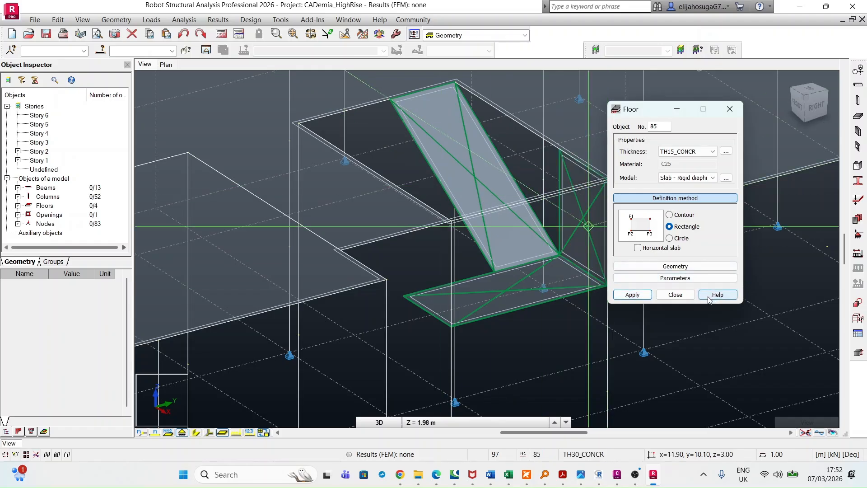
{"action": "left_click", "coordinate": [676, 295]}
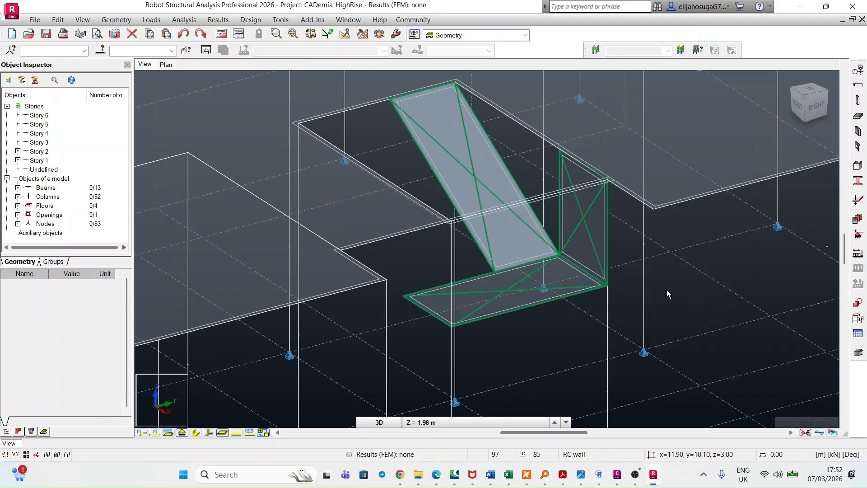
Delete the stray vertical floor panel standing on the landing's short edge along axis 6
{"action": "left_click", "coordinate": [563, 220]}
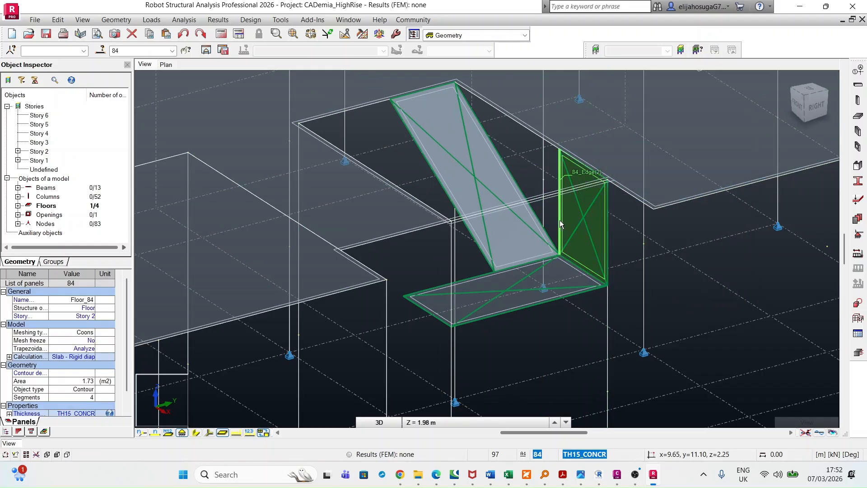
{"action": "key", "text": "Delete"}
{"action": "scroll", "coordinate": [559, 220], "scroll_direction": "down", "scroll_amount": 2}
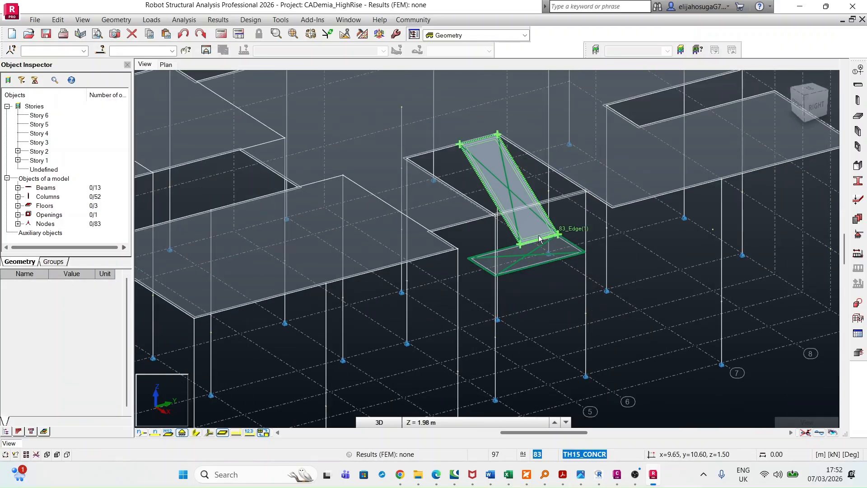
Examine the inclined stair flight and its connection to the landing from the front and from above
{"action": "scroll", "coordinate": [556, 221], "scroll_direction": "down", "scroll_amount": 3}
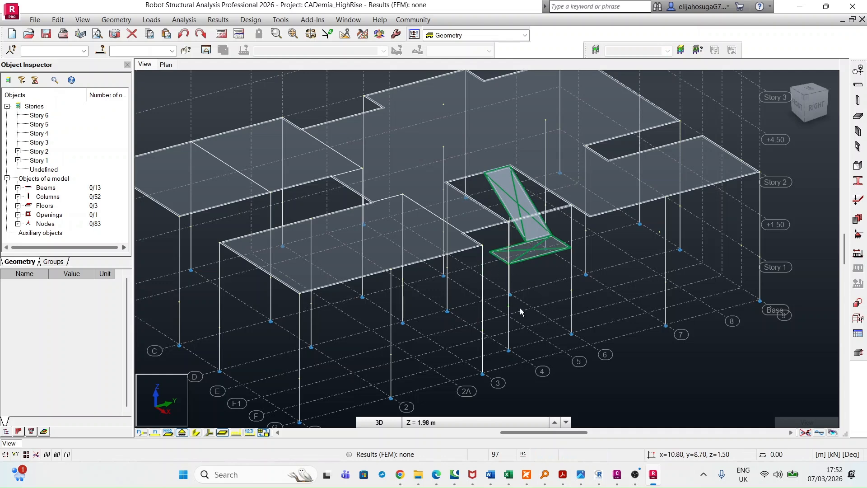
{"action": "middle_click_drag", "start_coordinate": [510, 316], "coordinate": [549, 300], "text": "shift"}
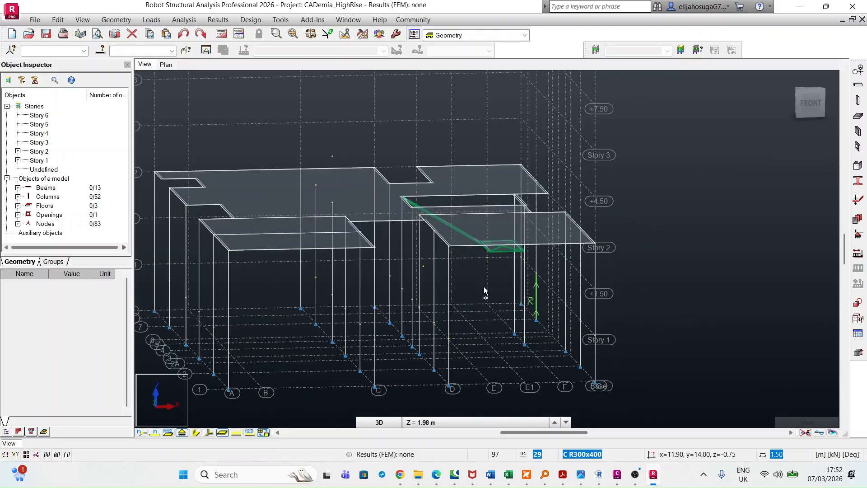
{"action": "scroll", "coordinate": [474, 263], "scroll_direction": "up", "scroll_amount": 4}
{"action": "mouse_move", "coordinate": [476, 296]}
{"action": "middle_mouse_down", "text": "shift"}
{"action": "mouse_move", "coordinate": [474, 289]}
{"action": "mouse_move", "coordinate": [463, 297]}
{"action": "middle_mouse_up", "text": "shift"}
{"action": "scroll", "coordinate": [467, 294], "scroll_direction": "down", "scroll_amount": 5}
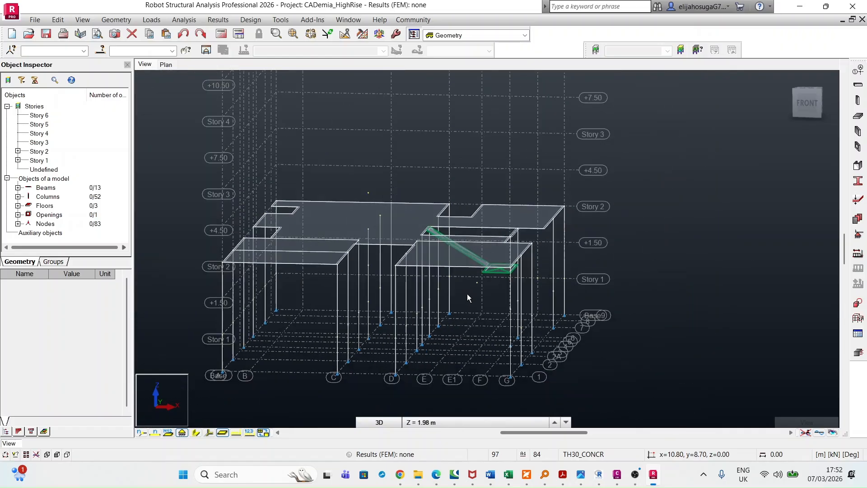
{"action": "scroll", "coordinate": [489, 306], "scroll_direction": "up", "scroll_amount": 2}
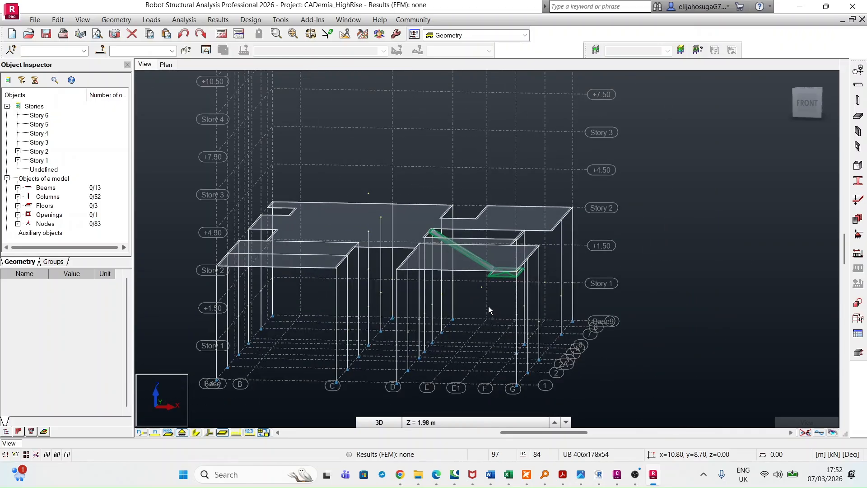
{"action": "scroll", "coordinate": [489, 306], "scroll_direction": "down", "scroll_amount": 3}
{"action": "middle_click_drag", "start_coordinate": [493, 317], "coordinate": [556, 356], "text": "shift"}
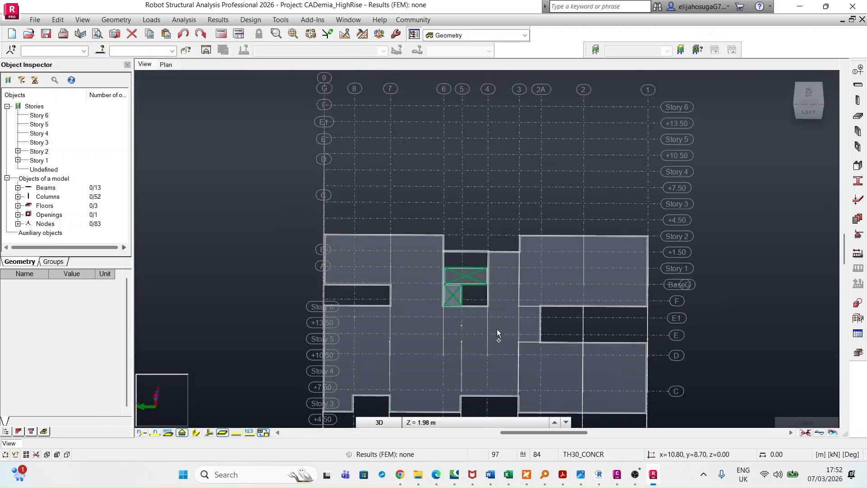
Examine the whole structure in 3D and check how the landing and upper flight sit within the Story 2 stair opening
{"action": "scroll", "coordinate": [479, 309], "scroll_direction": "up", "scroll_amount": 3, "text": "shift"}
{"action": "middle_click_drag", "start_coordinate": [455, 301], "coordinate": [452, 344], "text": "shift"}
{"action": "scroll", "coordinate": [518, 301], "scroll_direction": "down", "scroll_amount": 3}
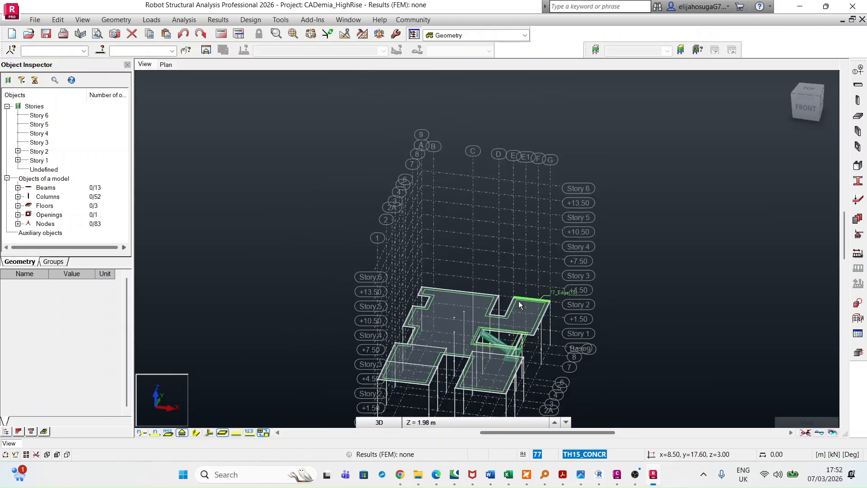
{"action": "middle_click_drag", "start_coordinate": [550, 357], "coordinate": [564, 300]}
{"action": "scroll", "coordinate": [519, 312], "scroll_direction": "up", "scroll_amount": 1}
{"action": "scroll", "coordinate": [504, 303], "scroll_direction": "up", "scroll_amount": 3}
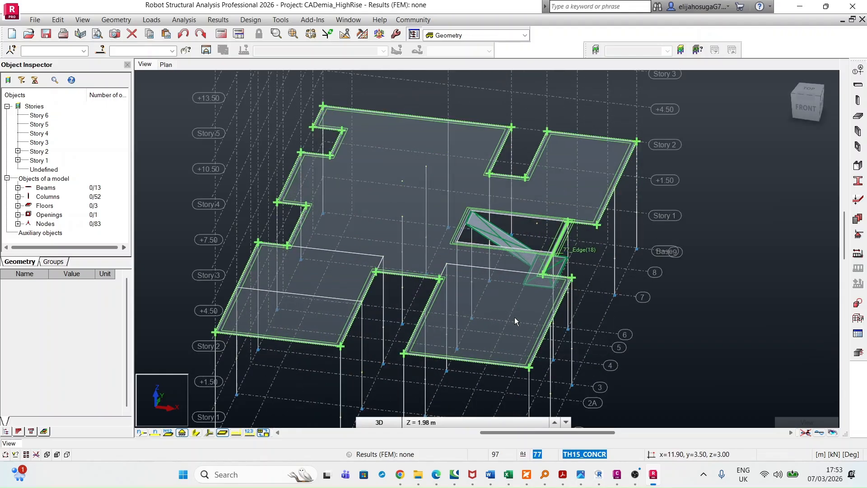
{"action": "middle_click_drag", "start_coordinate": [598, 352], "coordinate": [619, 342], "text": "shift"}
{"action": "scroll", "coordinate": [619, 342], "scroll_direction": "up", "scroll_amount": 1}
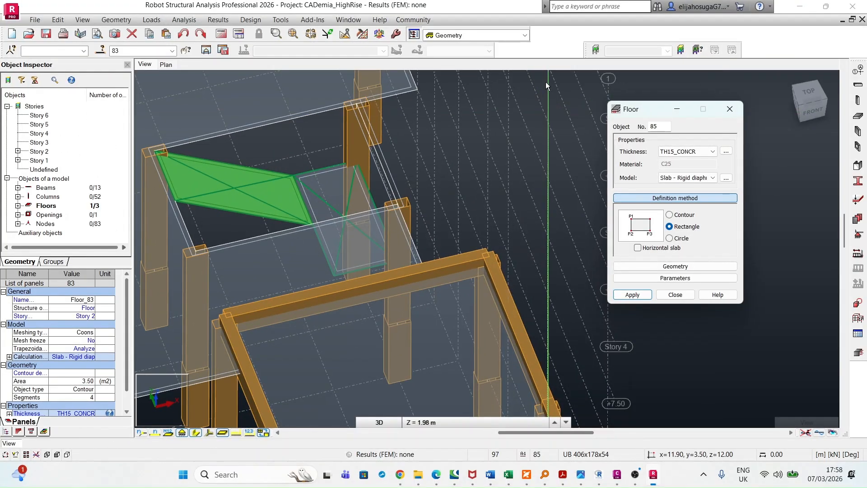
Show the plan view at the Story 1 level, Z = 0.00 m, with the stair-area columns in view
{"action": "scroll", "coordinate": [362, 270], "scroll_direction": "down", "scroll_amount": 2}
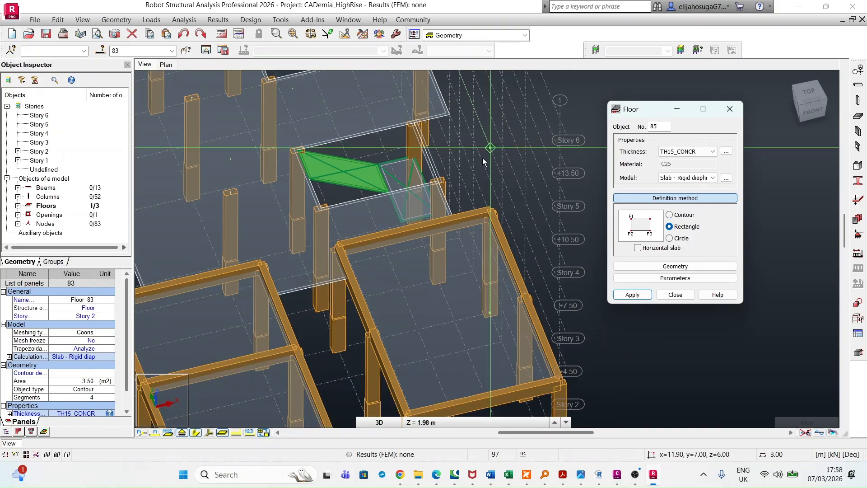
{"action": "left_click", "coordinate": [170, 65]}
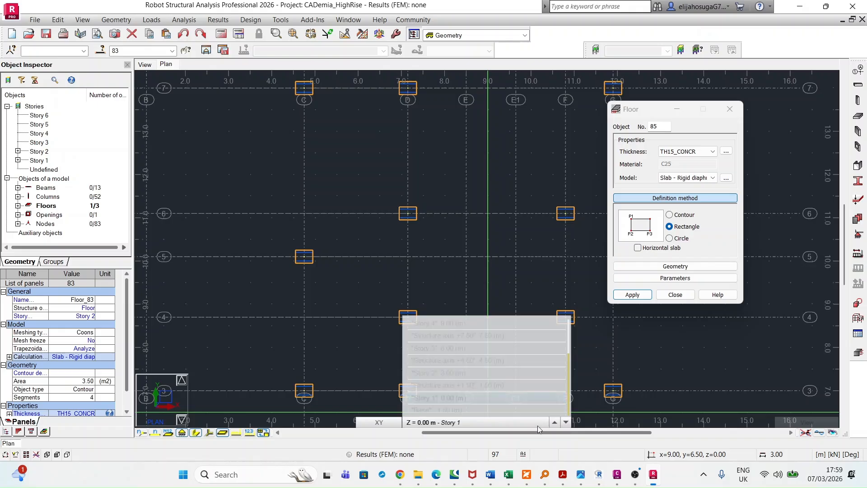
{"action": "left_click", "coordinate": [438, 423]}
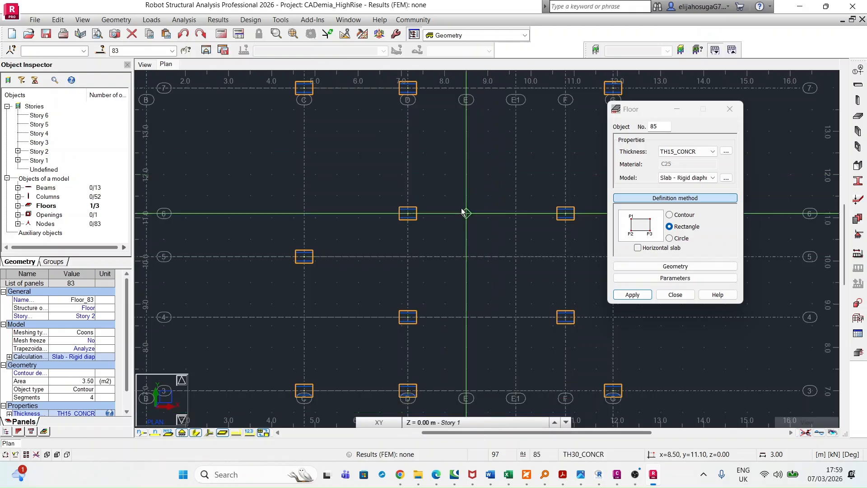
{"action": "scroll", "coordinate": [434, 158], "scroll_direction": "down", "scroll_amount": 3}
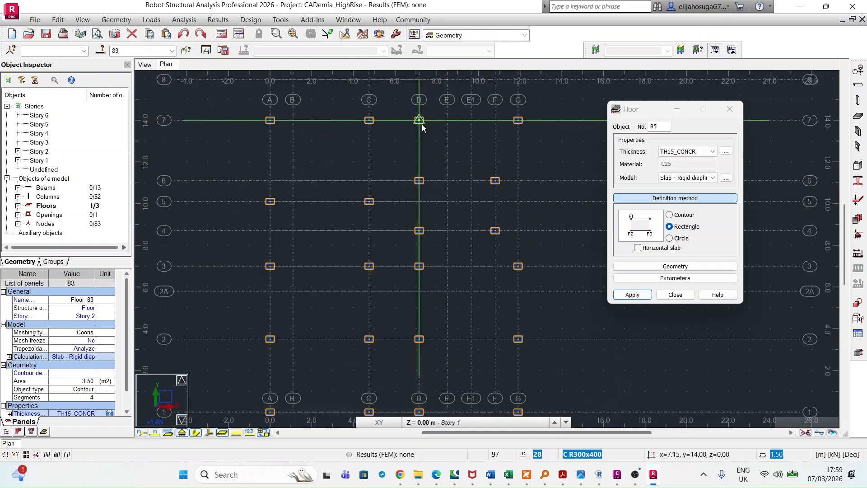
{"action": "scroll", "coordinate": [423, 128], "scroll_direction": "down", "scroll_amount": 1}
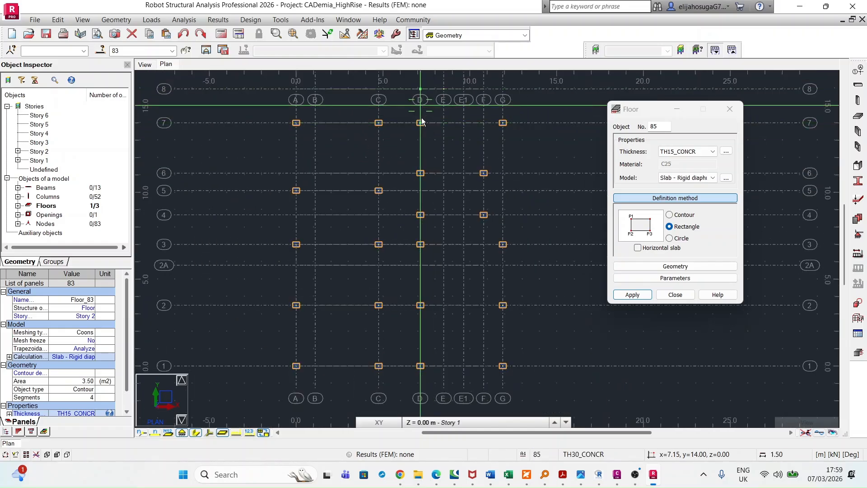
{"action": "scroll", "coordinate": [428, 240], "scroll_direction": "up", "scroll_amount": 3}
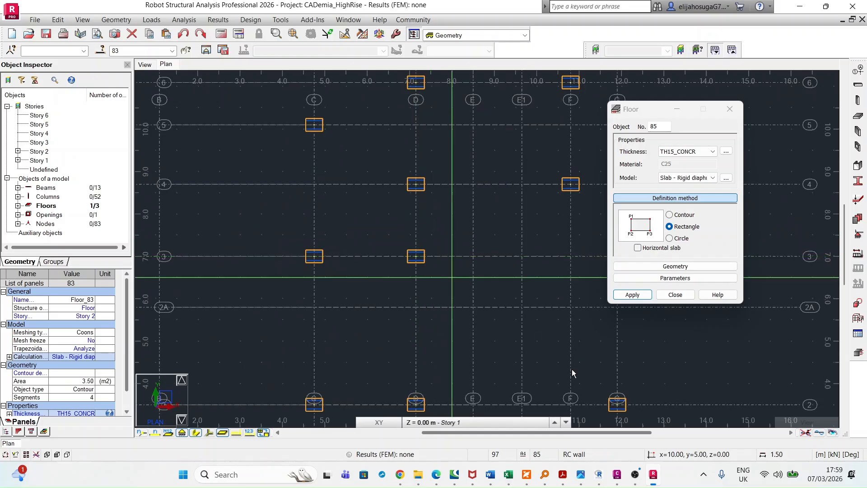
Switch to Civil 3D to check the stair layout on the RESIDENTIAL APARTMENT_GITHURAI.dwg floor plan, and return to Robot Structural Analysis
{"action": "mouse_move", "coordinate": [618, 474]}
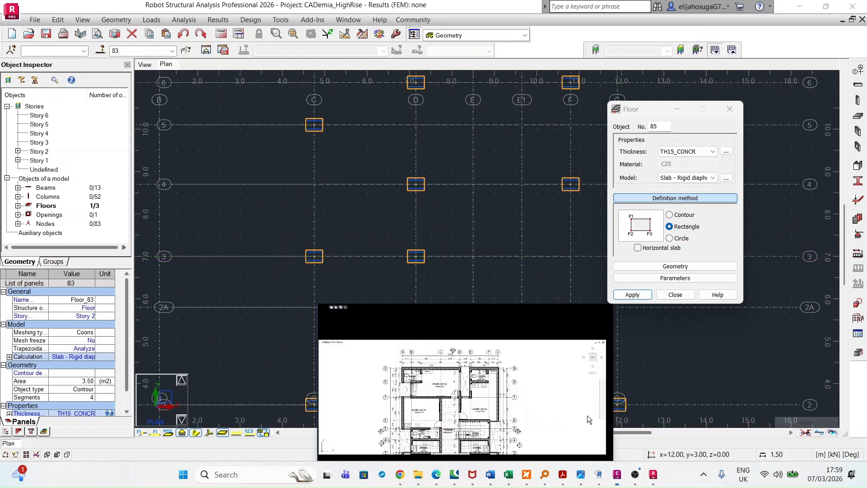
{"action": "left_click", "coordinate": [587, 415]}
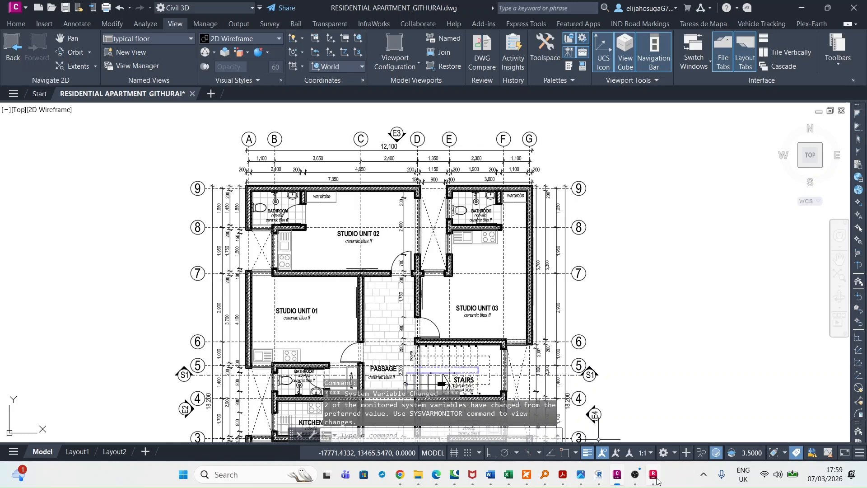
{"action": "mouse_move", "coordinate": [655, 476]}
{"action": "left_click", "coordinate": [654, 420]}
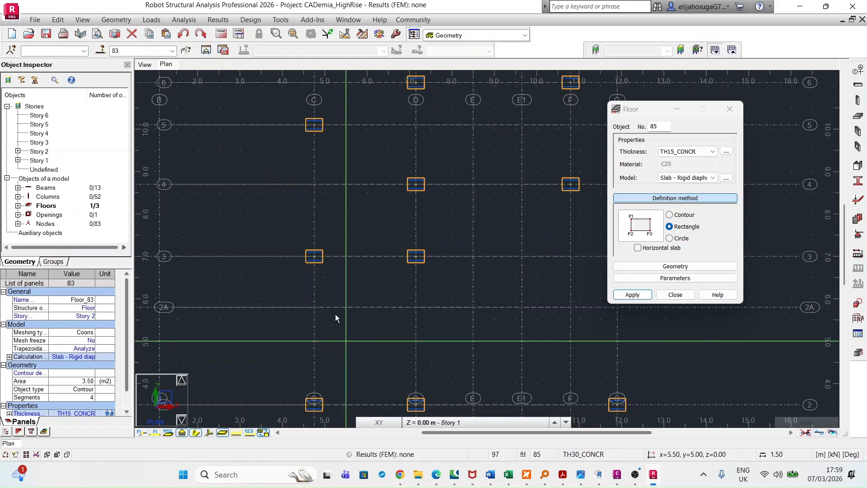
Try an inclined TH15_CONCR rectangular floor from column D/3 at Story 1 to the landing edge starting at E1/4, and undo it
{"action": "scroll", "coordinate": [364, 285], "scroll_direction": "down", "scroll_amount": 2}
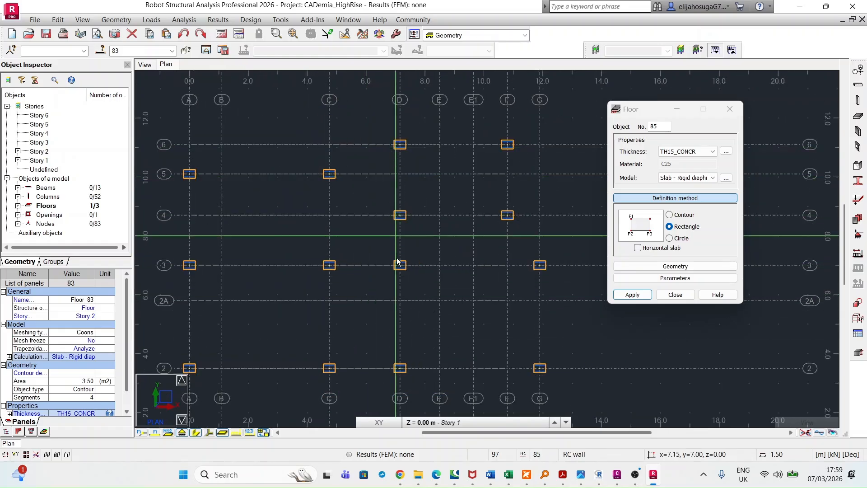
{"action": "scroll", "coordinate": [399, 269], "scroll_direction": "up", "scroll_amount": 2}
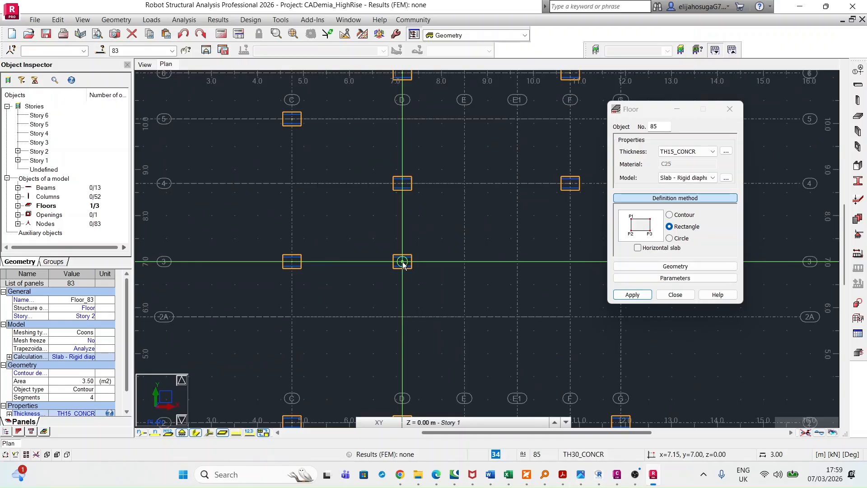
{"action": "left_click", "coordinate": [402, 261]}
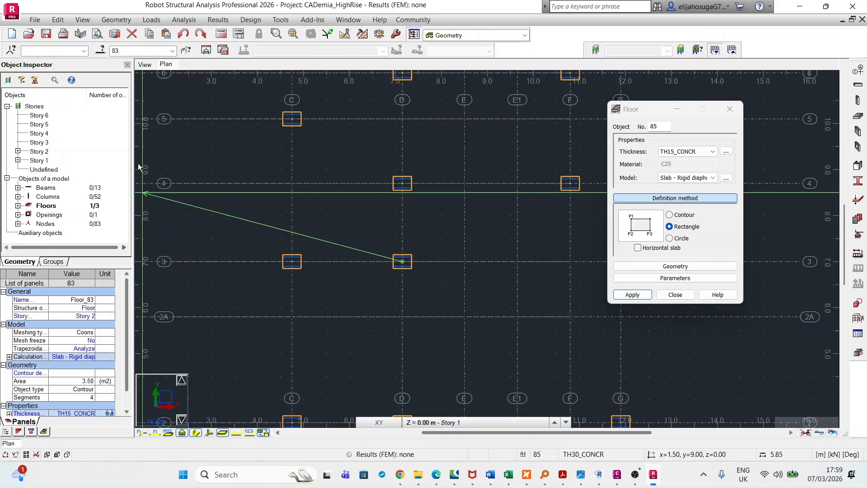
{"action": "left_click", "coordinate": [145, 66]}
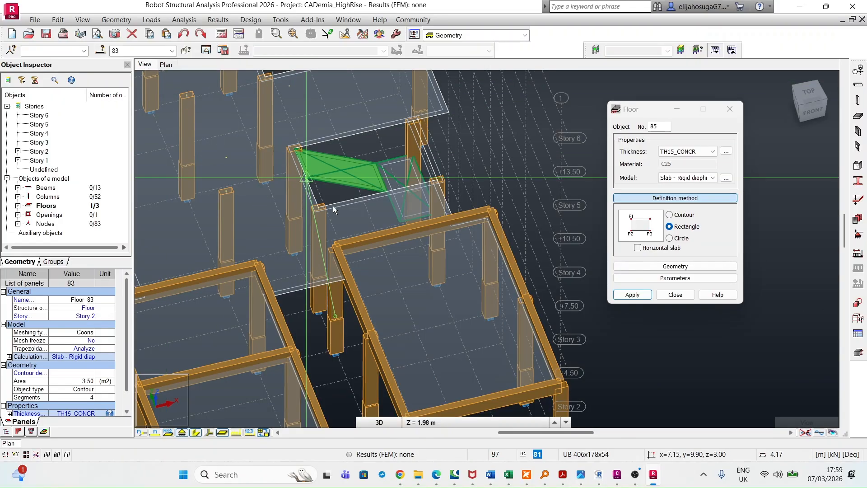
{"action": "scroll", "coordinate": [401, 224], "scroll_direction": "up", "scroll_amount": 2}
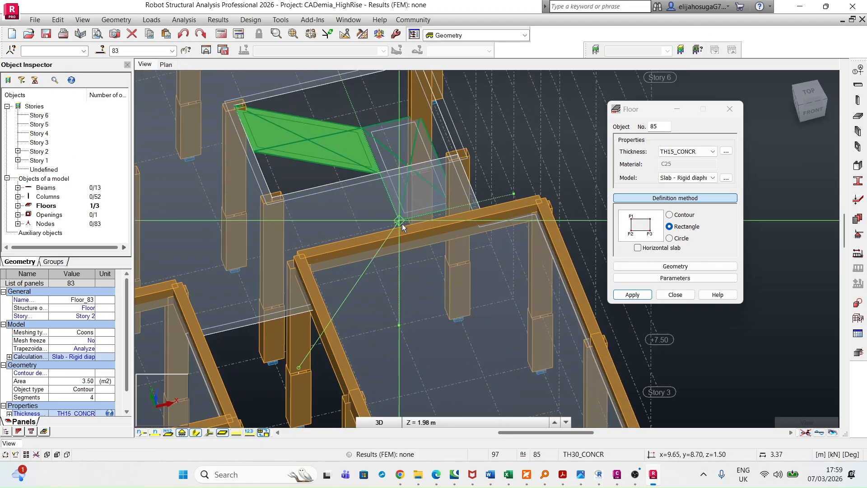
{"action": "scroll", "coordinate": [402, 223], "scroll_direction": "up", "scroll_amount": 2}
{"action": "scroll", "coordinate": [404, 221], "scroll_direction": "up", "scroll_amount": 2}
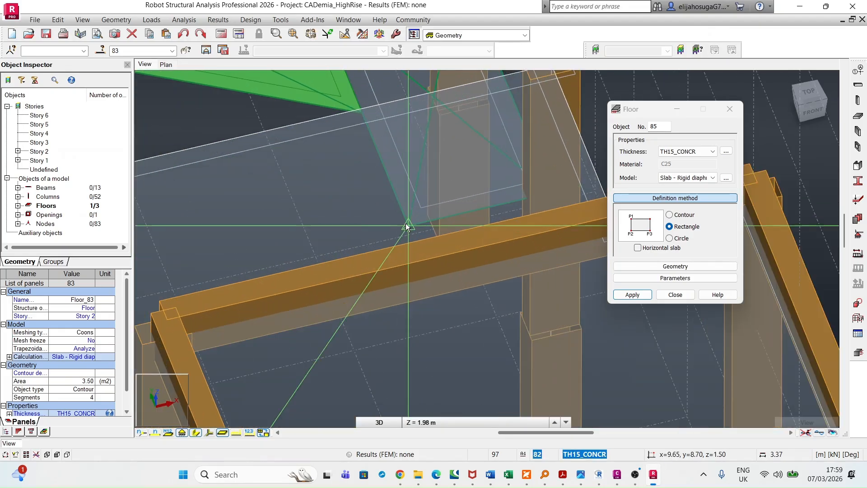
{"action": "left_click", "coordinate": [408, 225]}
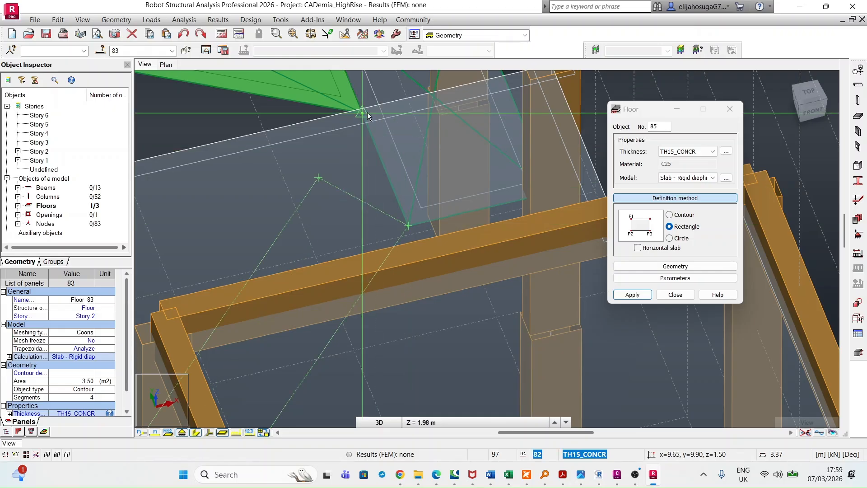
{"action": "scroll", "coordinate": [367, 115], "scroll_direction": "down", "scroll_amount": 3}
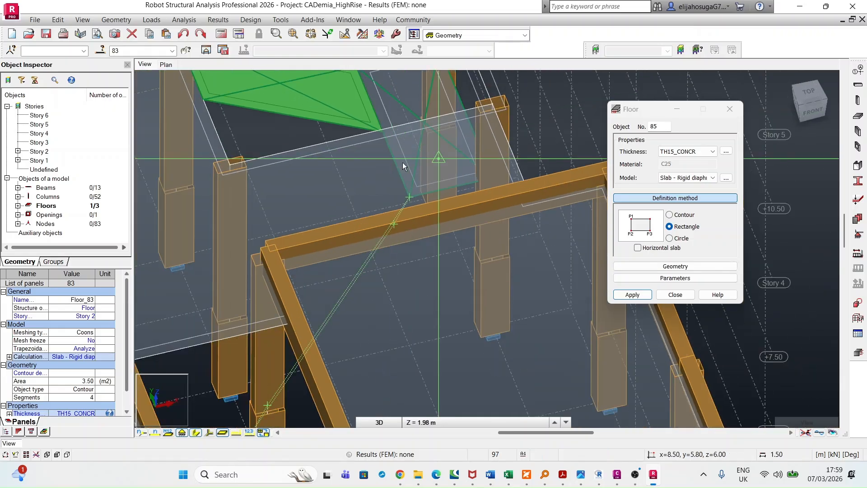
{"action": "left_click", "coordinate": [382, 132]}
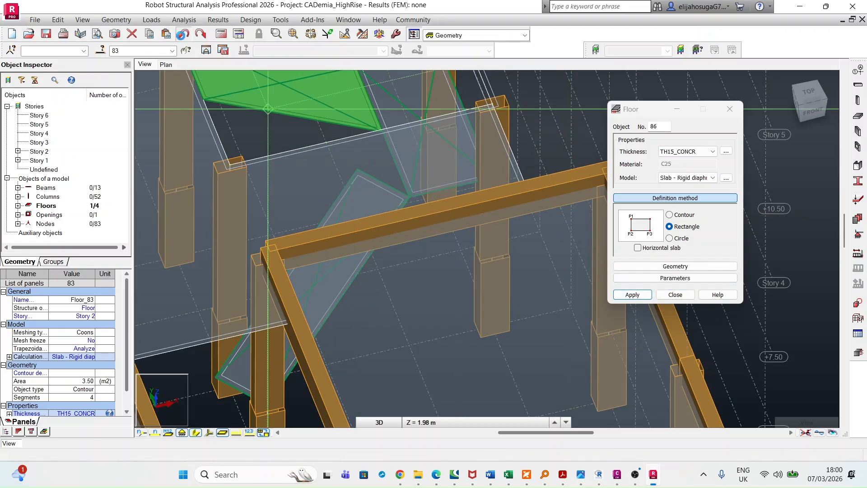
{"action": "left_click", "coordinate": [183, 34]}
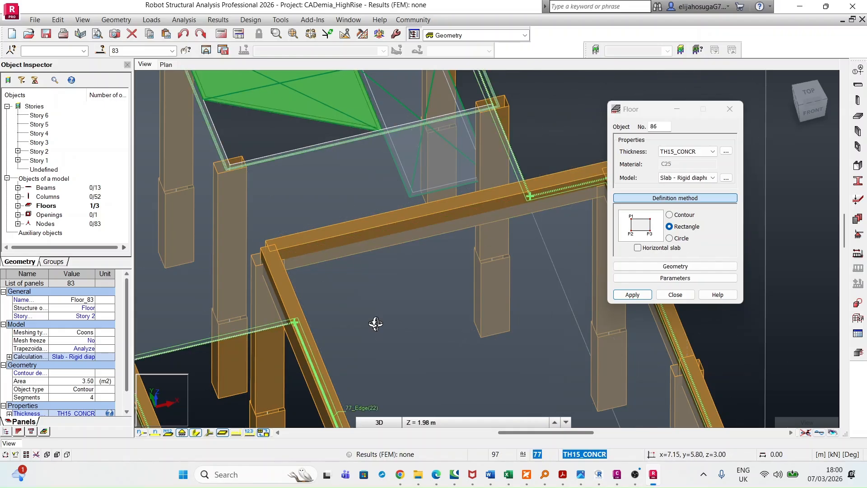
Restart the floor definition on the Story 1 plan as a TH15_CONCR rectangle with Horizontal slab off
{"action": "middle_click_drag", "start_coordinate": [373, 320], "coordinate": [371, 301], "text": "shift"}
{"action": "scroll", "coordinate": [356, 241], "scroll_direction": "down", "scroll_amount": 2}
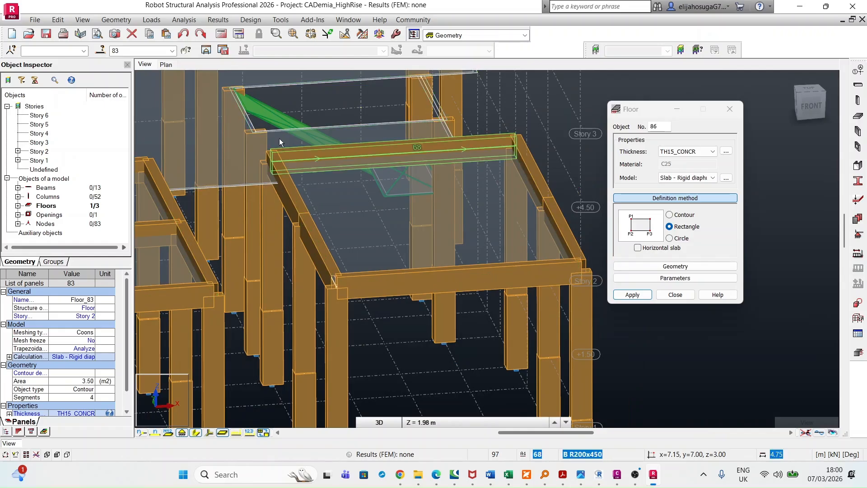
{"action": "left_click", "coordinate": [167, 65]}
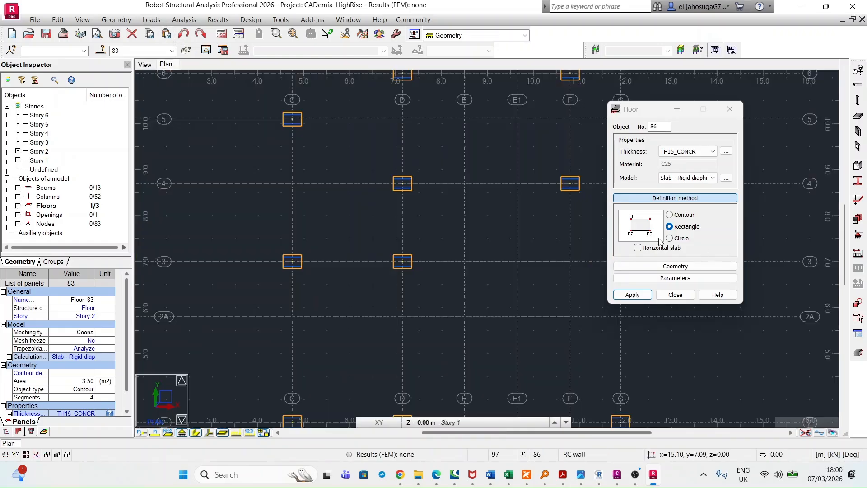
{"action": "scroll", "coordinate": [402, 265], "scroll_direction": "down", "scroll_amount": 2}
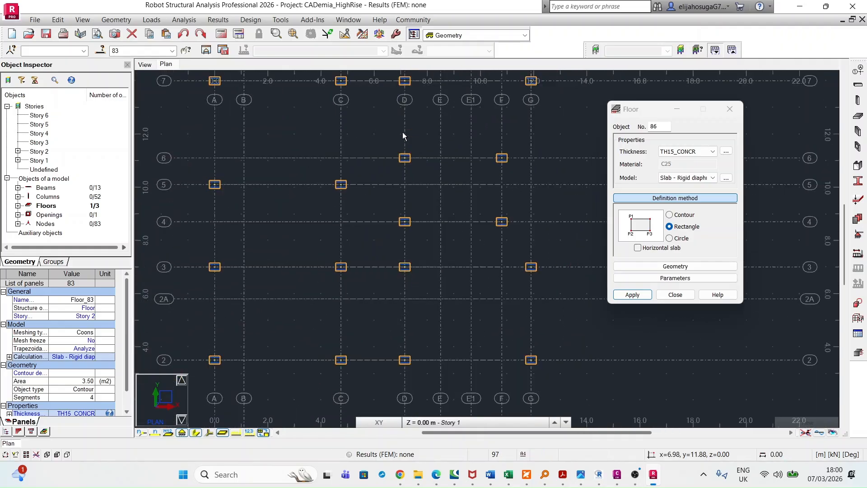
{"action": "scroll", "coordinate": [403, 136], "scroll_direction": "down", "scroll_amount": 1}
{"action": "middle_click_drag", "start_coordinate": [458, 245], "coordinate": [411, 294]}
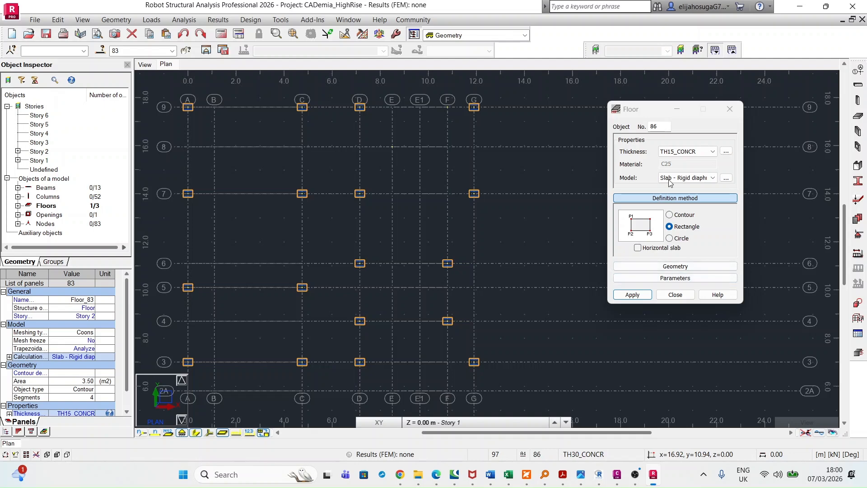
{"action": "left_click", "coordinate": [729, 110]}
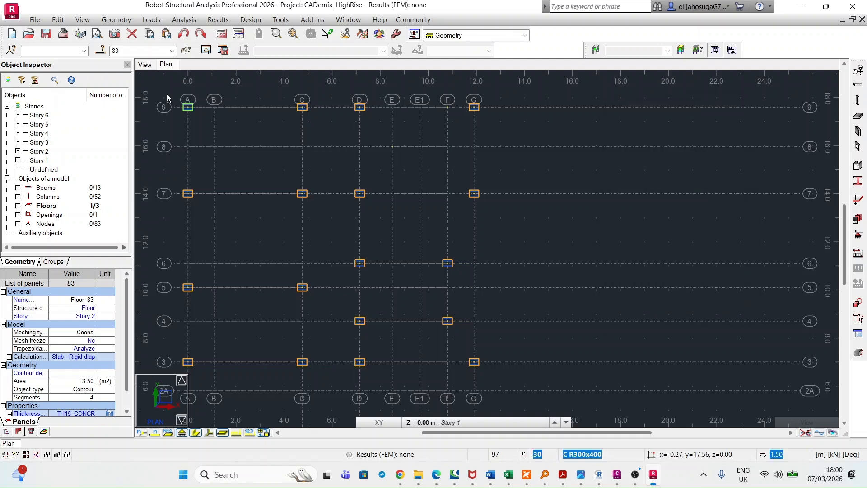
{"action": "left_click", "coordinate": [125, 20]}
{"action": "left_click", "coordinate": [118, 168]}
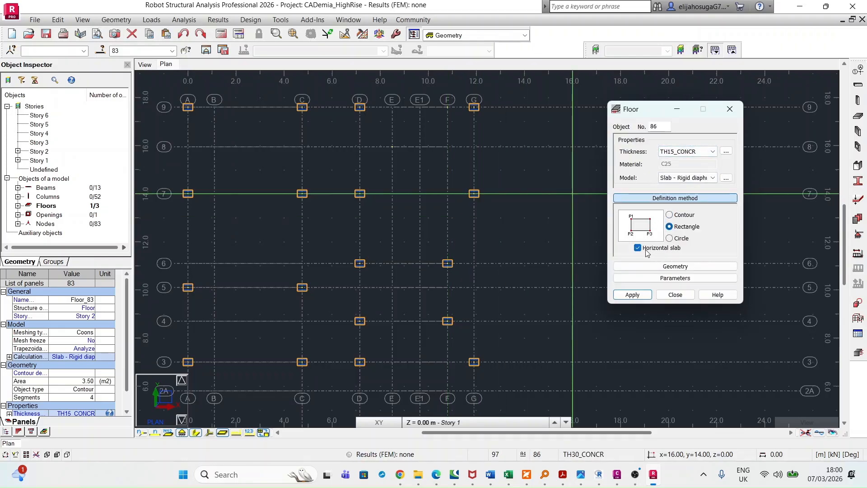
{"action": "left_click", "coordinate": [639, 248]}
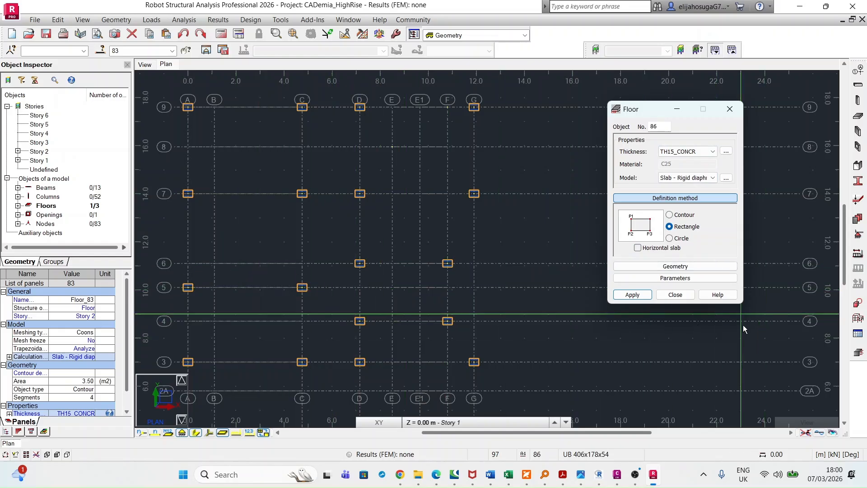
Draw the lower flight as an inclined rectangular floor about 1.20 m wide from column D/4 at Story 1 to the landing edge at E1/4, and finish the definition
{"action": "left_click", "coordinate": [360, 321]}
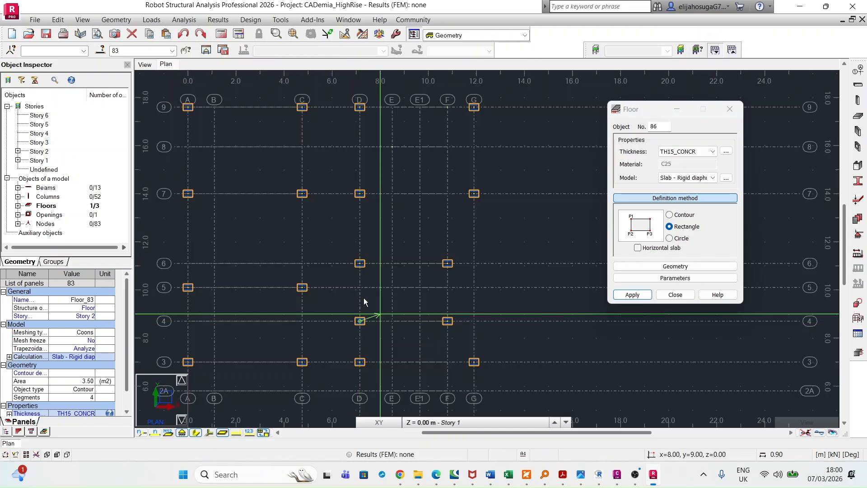
{"action": "left_click", "coordinate": [148, 68]}
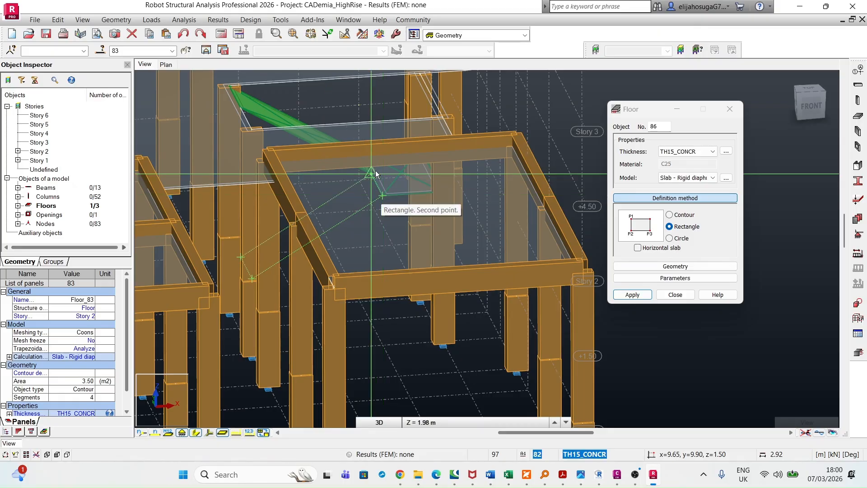
{"action": "middle_click_drag", "start_coordinate": [387, 189], "coordinate": [436, 256]}
{"action": "scroll", "coordinate": [434, 255], "scroll_direction": "up", "scroll_amount": 5}
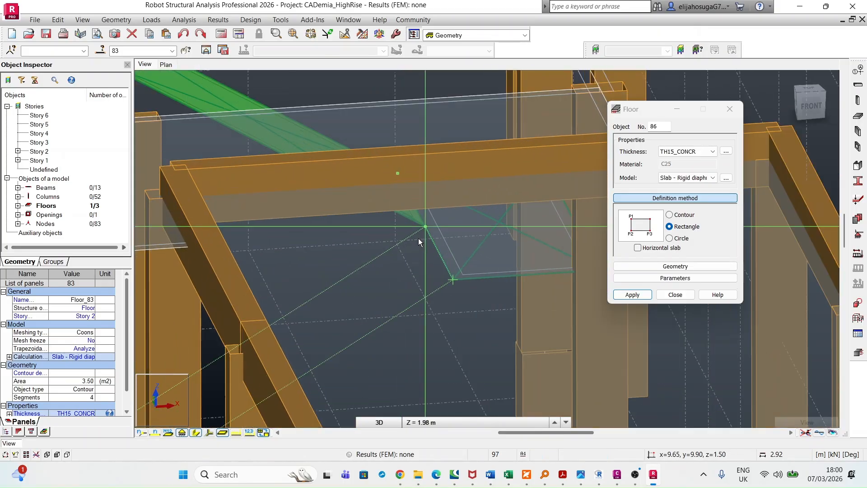
{"action": "left_click", "coordinate": [427, 225]}
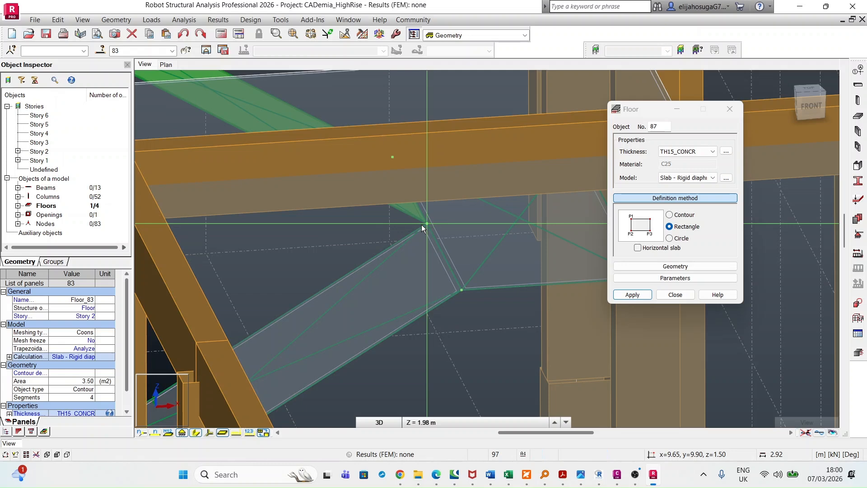
{"action": "scroll", "coordinate": [389, 235], "scroll_direction": "down", "scroll_amount": 3}
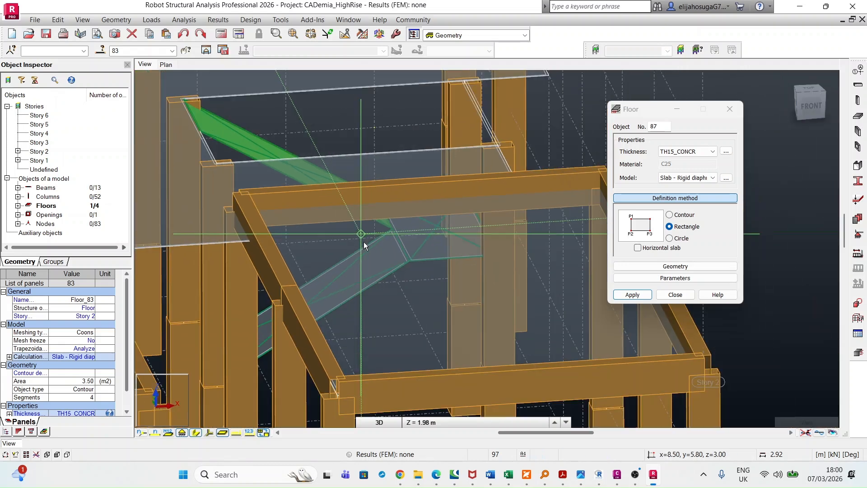
{"action": "left_click", "coordinate": [675, 294]}
{"action": "scroll", "coordinate": [328, 242], "scroll_direction": "down", "scroll_amount": 4}
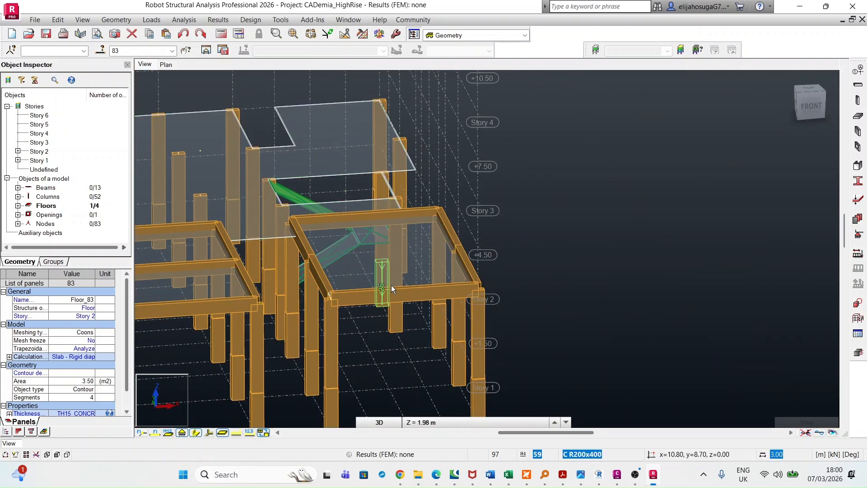
Assign a Pinned nodal support to the lower flight's bottom edge at Story 1, and close the support definition
{"action": "middle_click_drag", "start_coordinate": [451, 316], "coordinate": [480, 292], "text": "shift"}
{"action": "middle_click_drag", "start_coordinate": [404, 261], "coordinate": [340, 289], "text": "shift"}
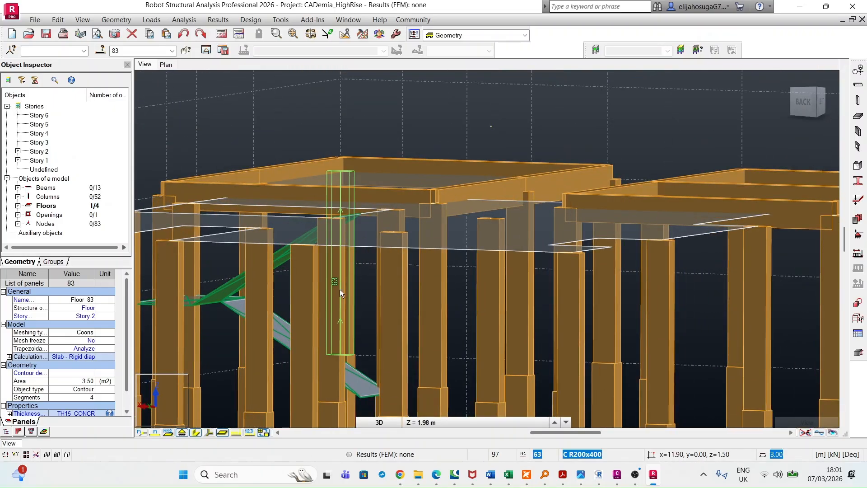
{"action": "mouse_move", "coordinate": [411, 303]}
{"action": "middle_mouse_down", "text": "shift"}
{"action": "mouse_move", "coordinate": [381, 304]}
{"action": "mouse_move", "coordinate": [328, 286]}
{"action": "mouse_move", "coordinate": [340, 304]}
{"action": "mouse_move", "coordinate": [318, 403]}
{"action": "middle_mouse_up", "text": "shift"}
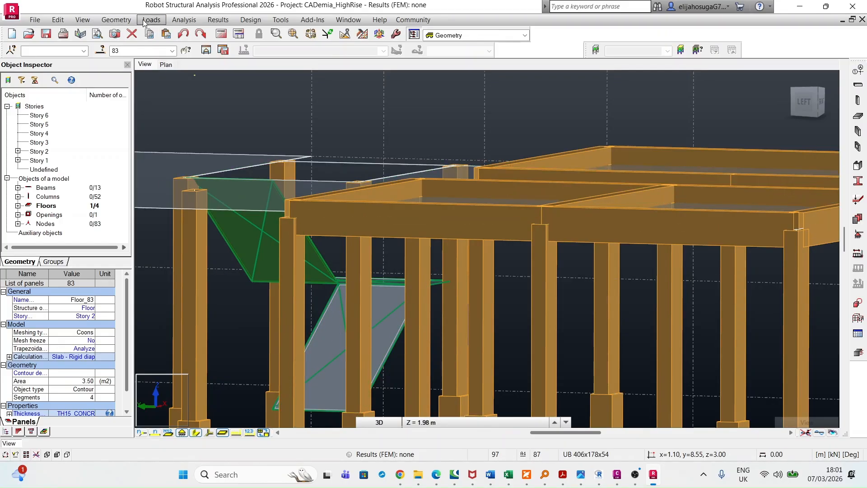
{"action": "left_click", "coordinate": [125, 22]}
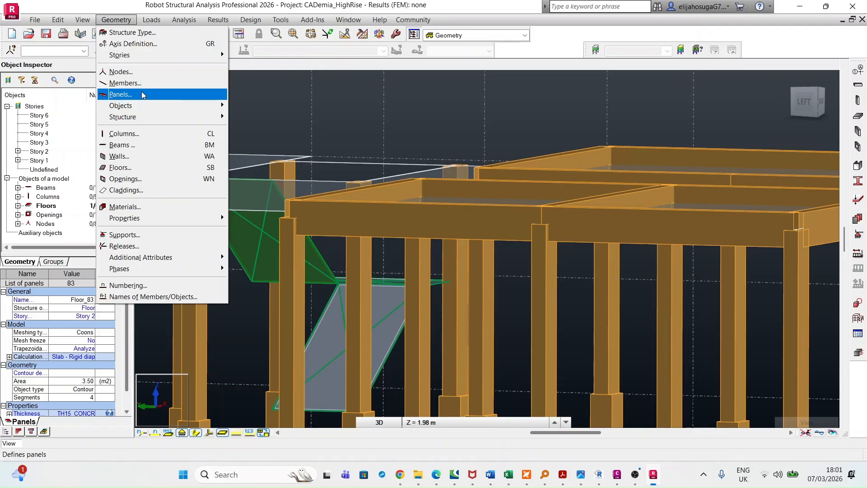
{"action": "left_click", "coordinate": [136, 235]}
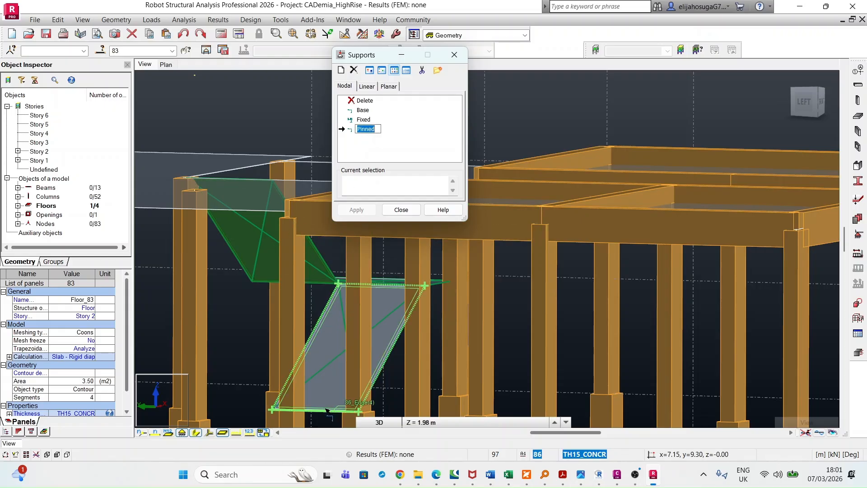
{"action": "left_click", "coordinate": [327, 422]}
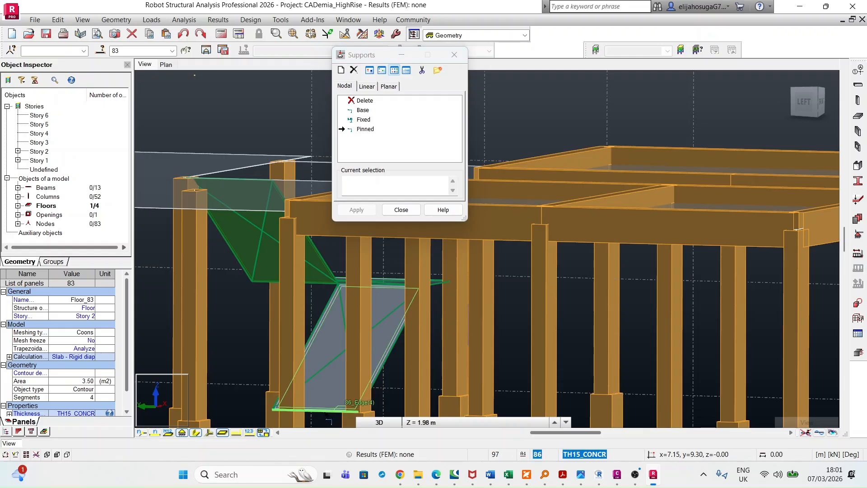
{"action": "scroll", "coordinate": [258, 180], "scroll_direction": "down", "scroll_amount": 5}
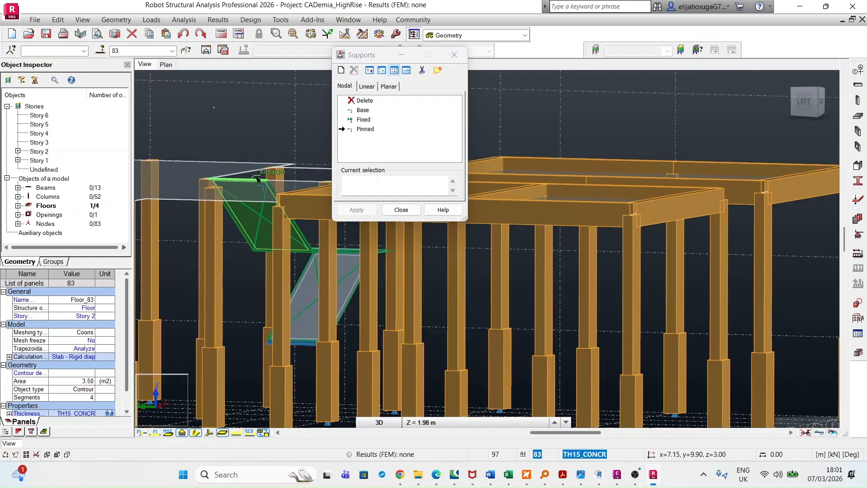
{"action": "left_click", "coordinate": [412, 209]}
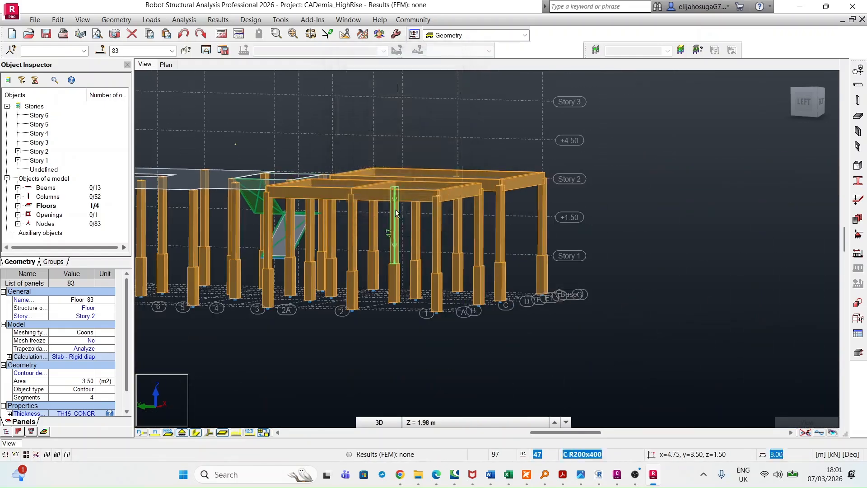
Examine the landing, both stair flights and the supported edge from the front, from below and in an overall 3D view
{"action": "mouse_move", "coordinate": [443, 307]}
{"action": "middle_mouse_down", "text": "shift"}
{"action": "mouse_move", "coordinate": [354, 300]}
{"action": "mouse_move", "coordinate": [393, 314]}
{"action": "mouse_move", "coordinate": [358, 300]}
{"action": "middle_mouse_up", "text": "shift"}
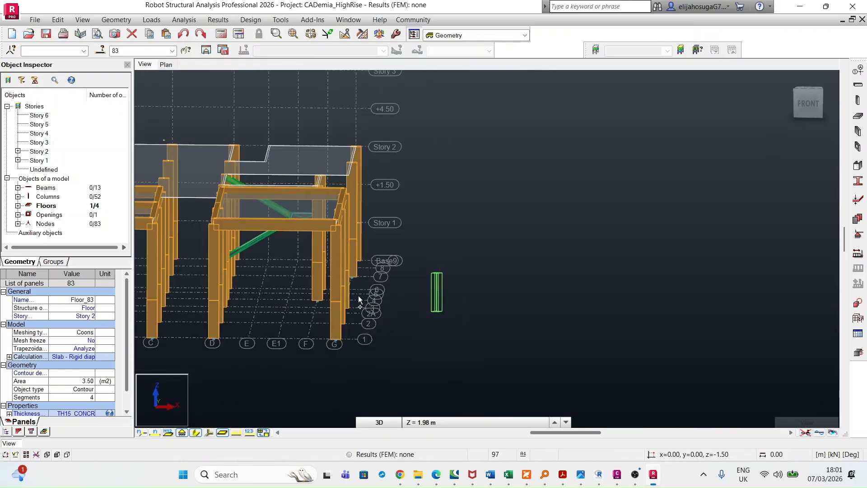
{"action": "scroll", "coordinate": [246, 208], "scroll_direction": "up", "scroll_amount": 3, "text": "shift"}
{"action": "scroll", "coordinate": [247, 207], "scroll_direction": "up", "scroll_amount": 2}
{"action": "mouse_move", "coordinate": [247, 208]}
{"action": "middle_mouse_down", "text": "shift"}
{"action": "mouse_move", "coordinate": [248, 240]}
{"action": "mouse_move", "coordinate": [243, 196]}
{"action": "mouse_move", "coordinate": [228, 176]}
{"action": "mouse_move", "coordinate": [223, 182]}
{"action": "middle_mouse_up", "text": "shift"}
{"action": "scroll", "coordinate": [249, 221], "scroll_direction": "down", "scroll_amount": 4}
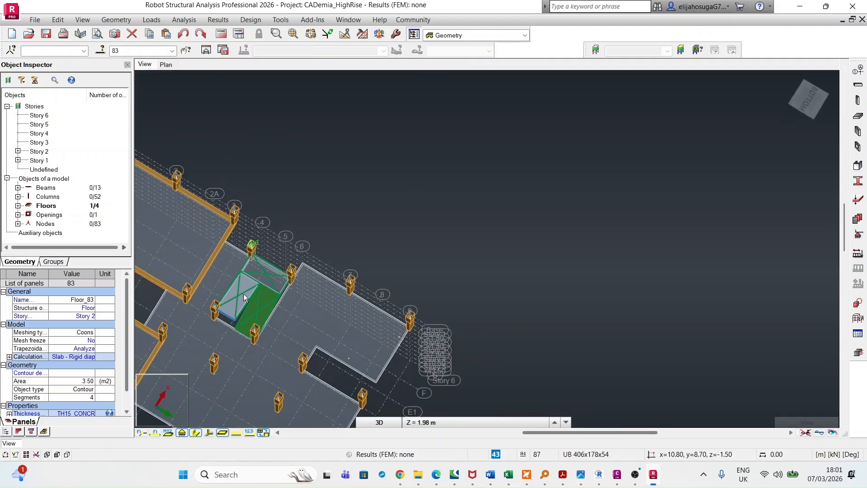
{"action": "left_click", "coordinate": [311, 313]}
{"action": "scroll", "coordinate": [277, 282], "scroll_direction": "down", "scroll_amount": 5}
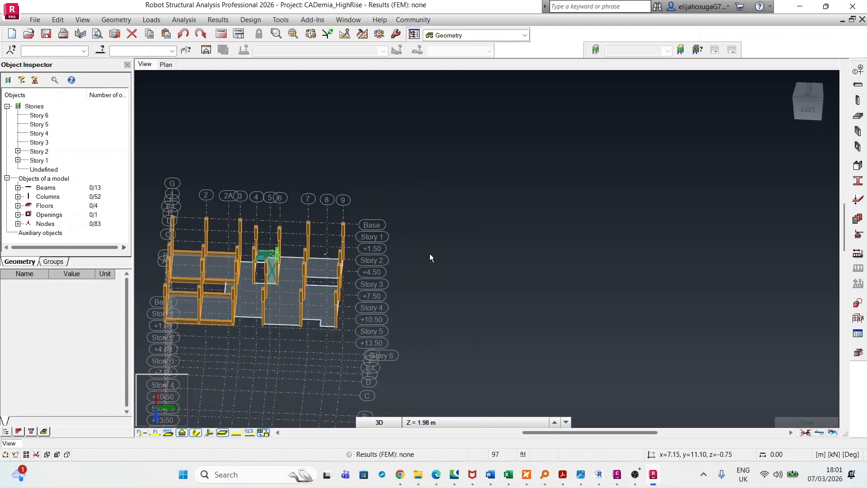
{"action": "left_click", "coordinate": [791, 84]}
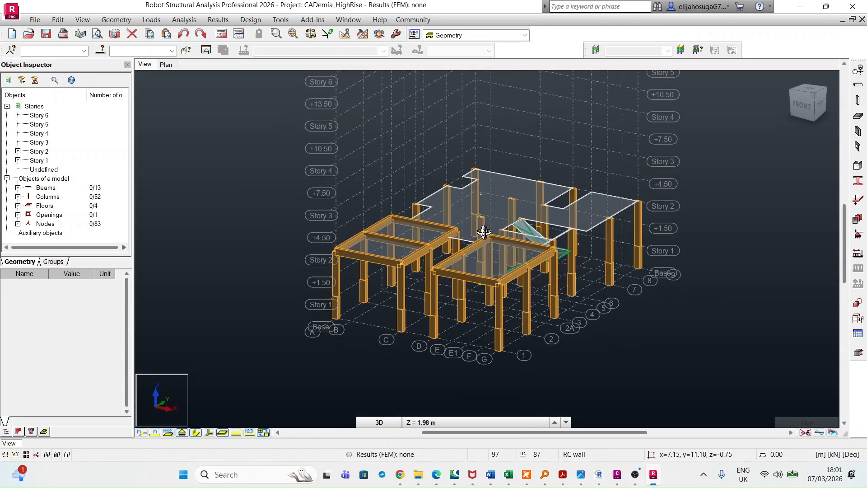
{"action": "middle_click_drag", "start_coordinate": [501, 233], "coordinate": [416, 207]}
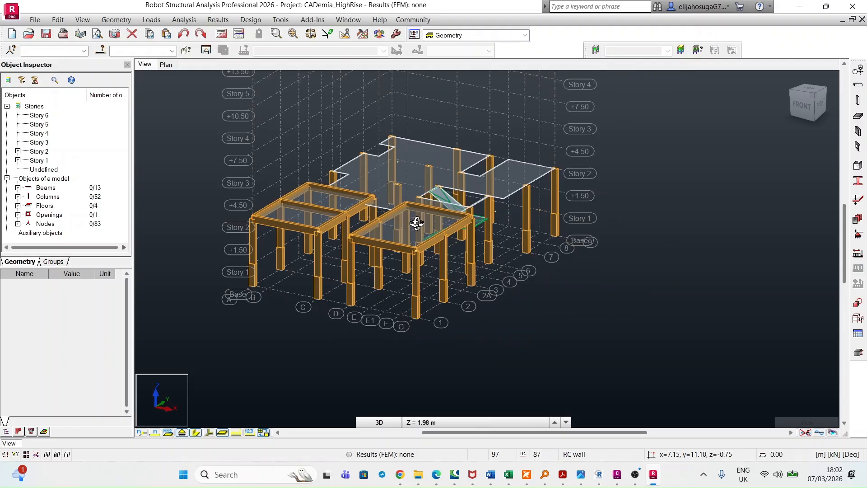